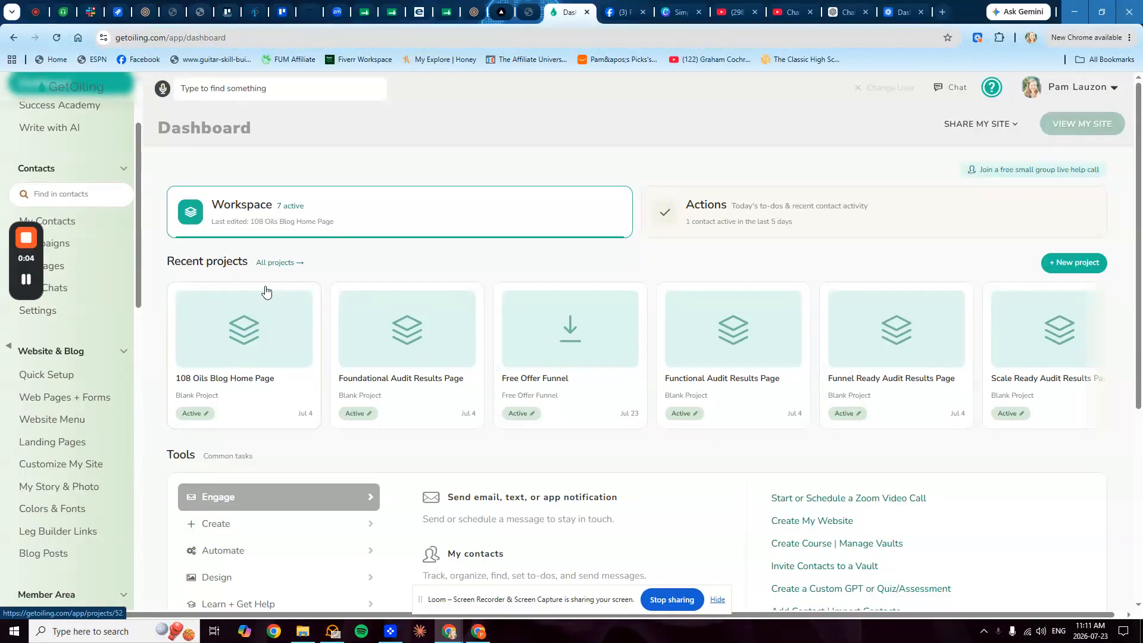
Open the Events manager and start a new event.
scroll(112, 363, "down", 4)
scroll(109, 364, "down", 5)
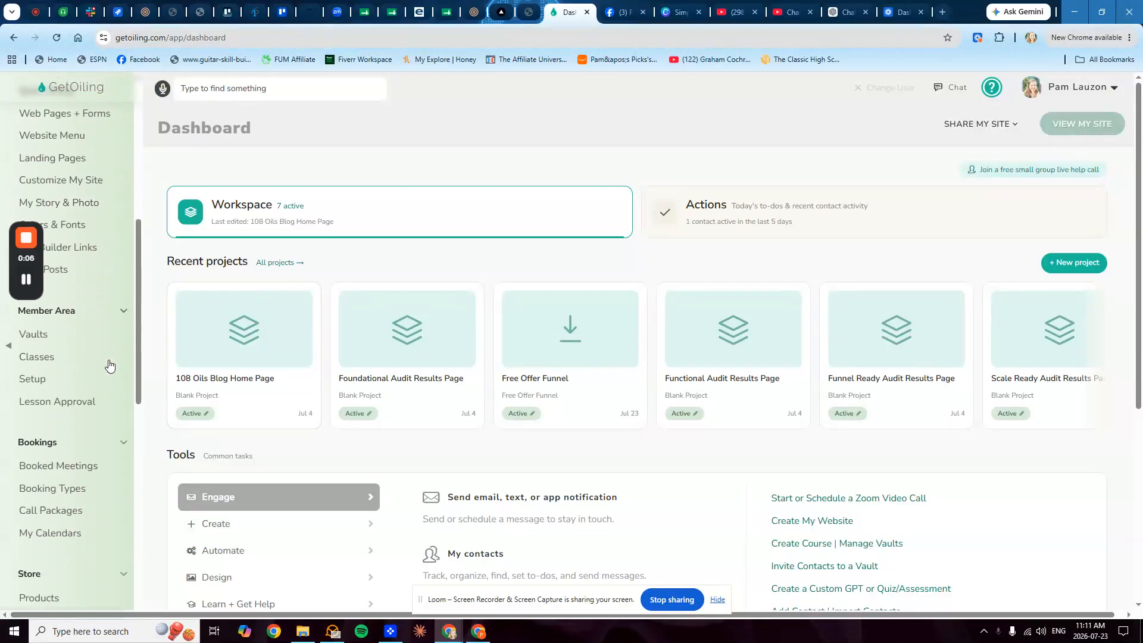
scroll(101, 375, "down", 3)
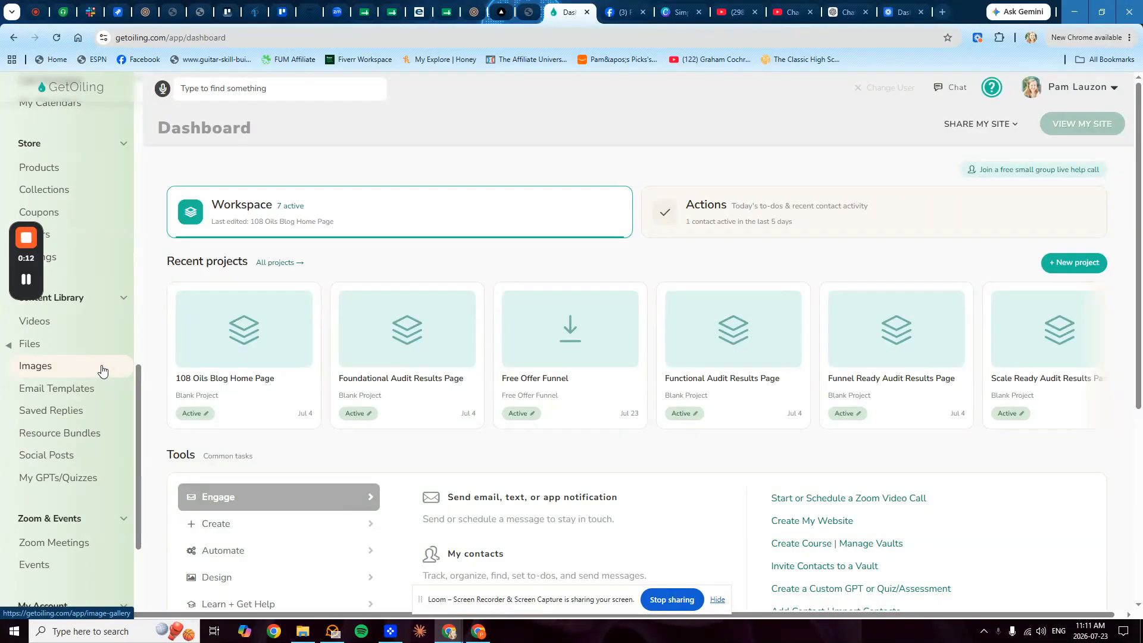
scroll(102, 370, "down", 1)
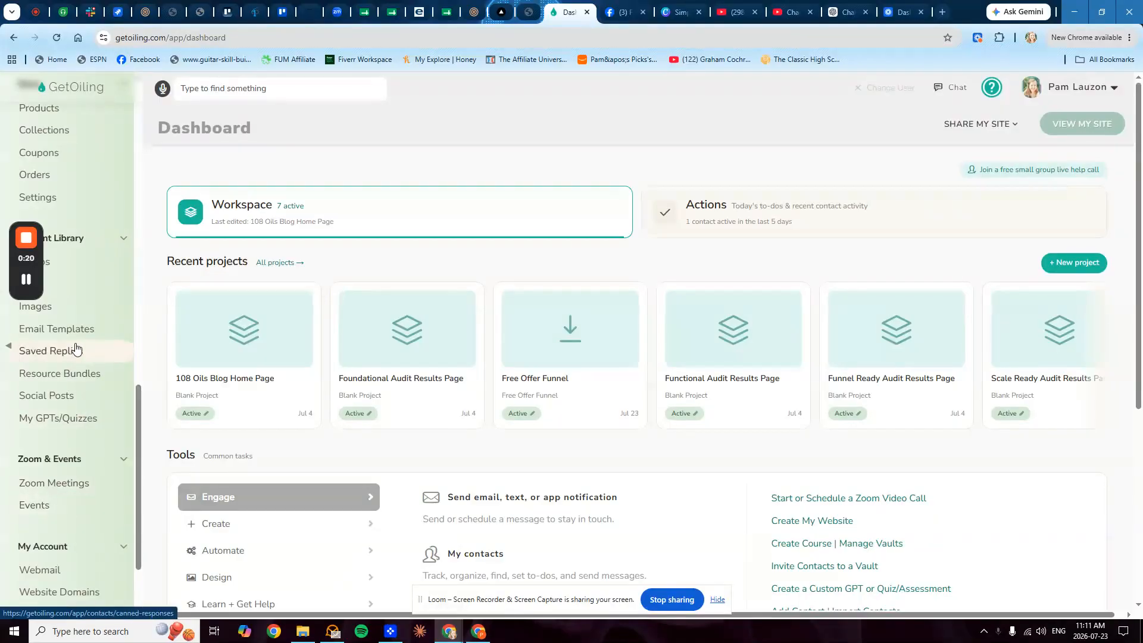
left_click(46, 505)
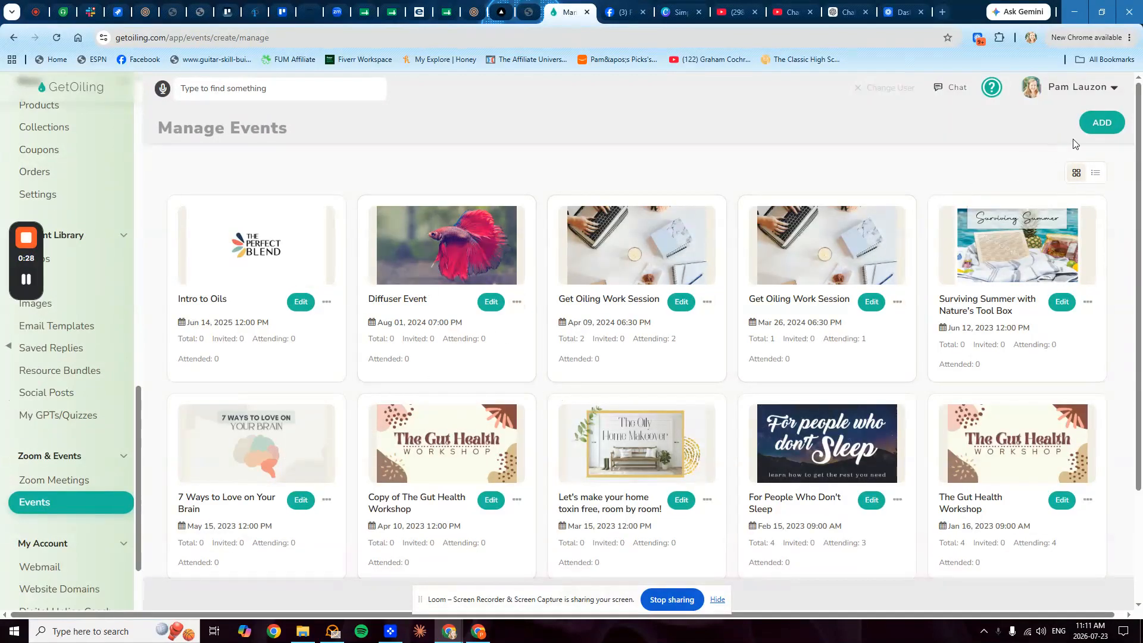
left_click(1105, 123)
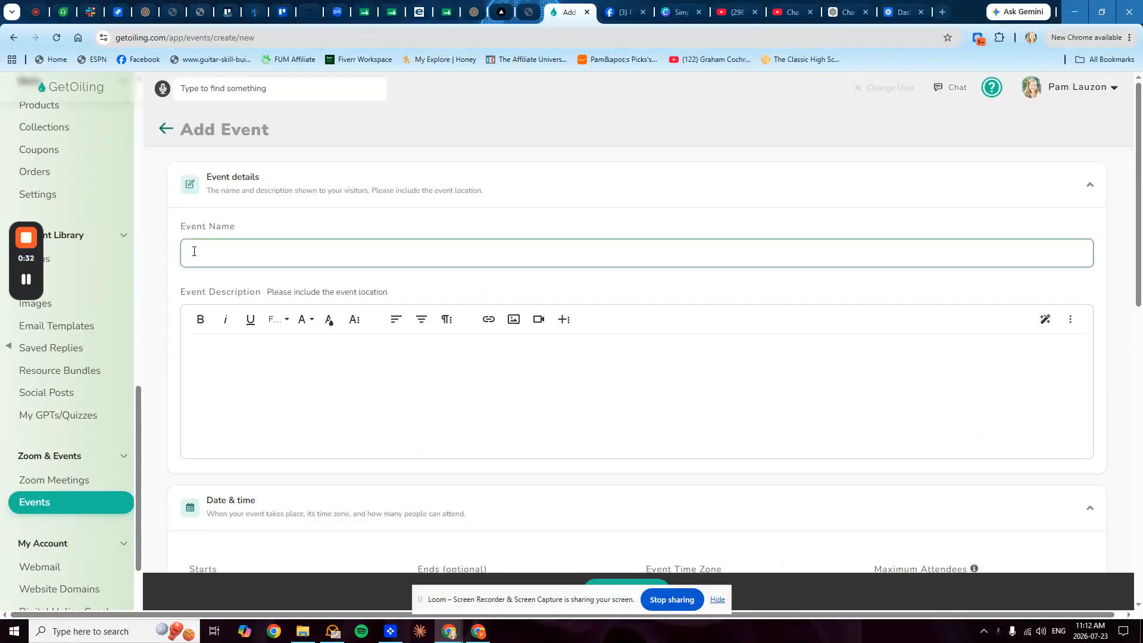
Name the event "Test Event" and enter the description "Super awesome online event description goes here".
type("Test Event")
left_click(274, 343)
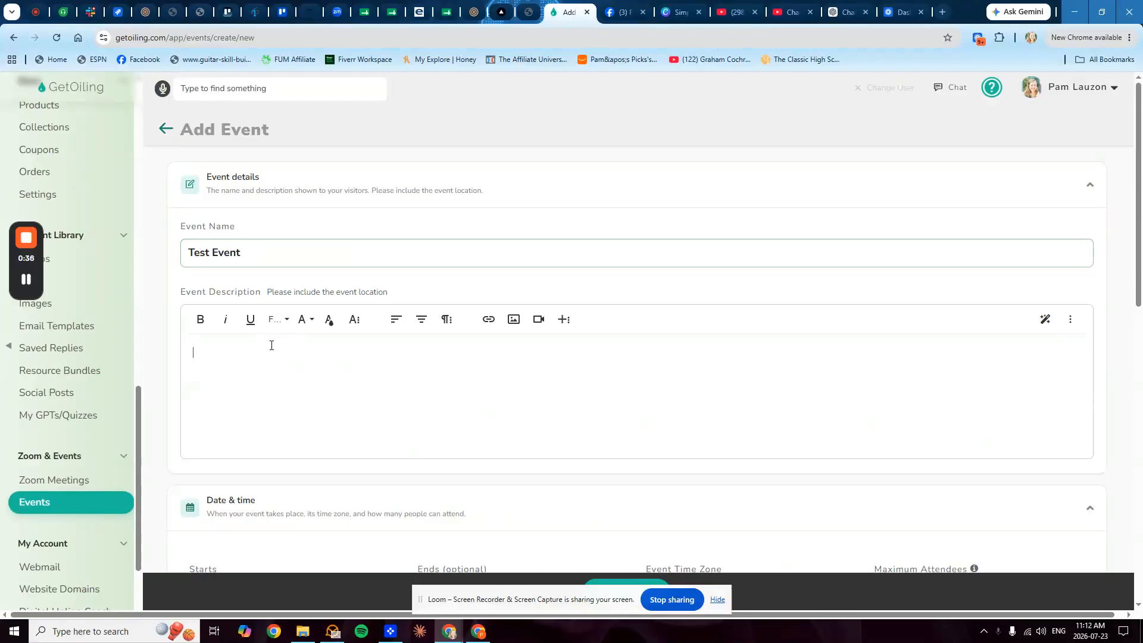
type("Super ")
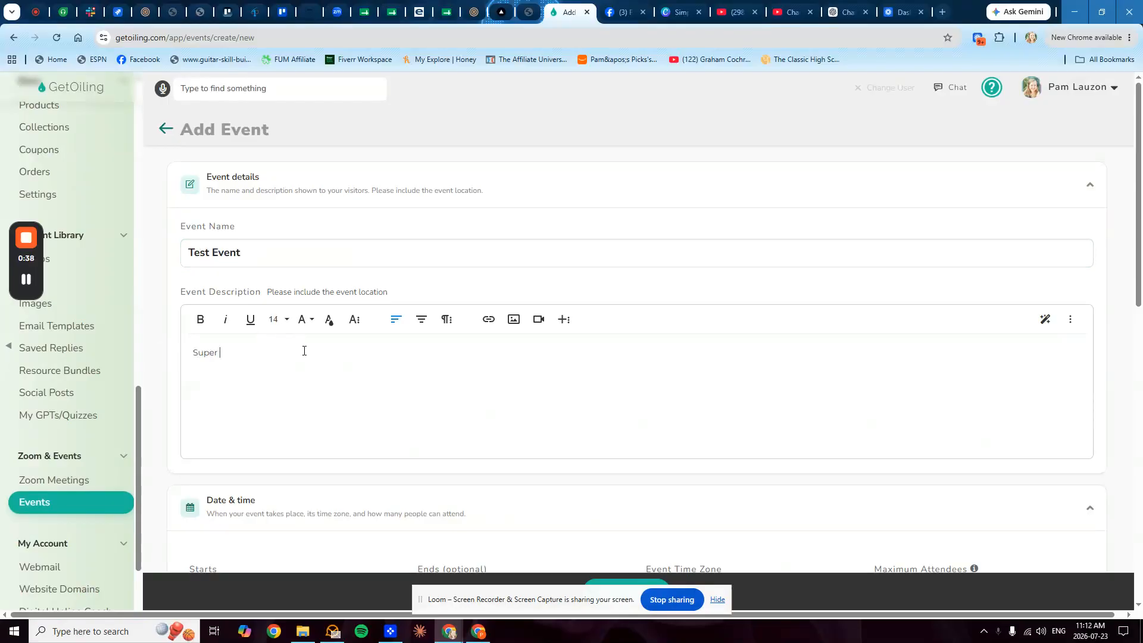
type("awesome online event description goes here")
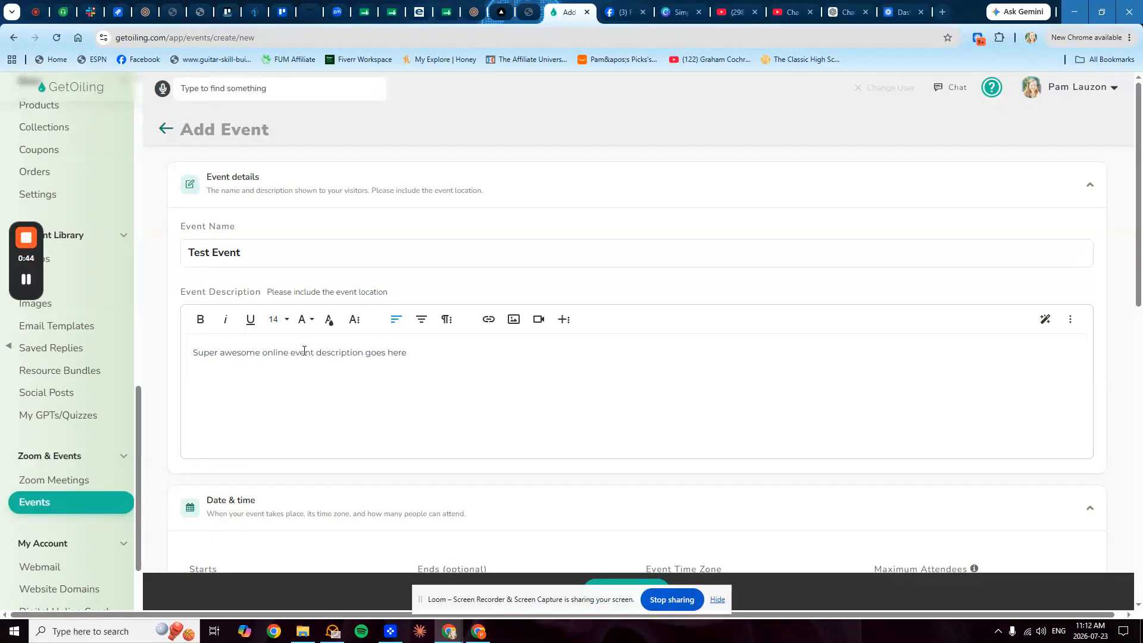
Set the event start to Jul 30, 2026 12:00 PM and the maximum attendees to 5.
scroll(304, 350, "down", 4)
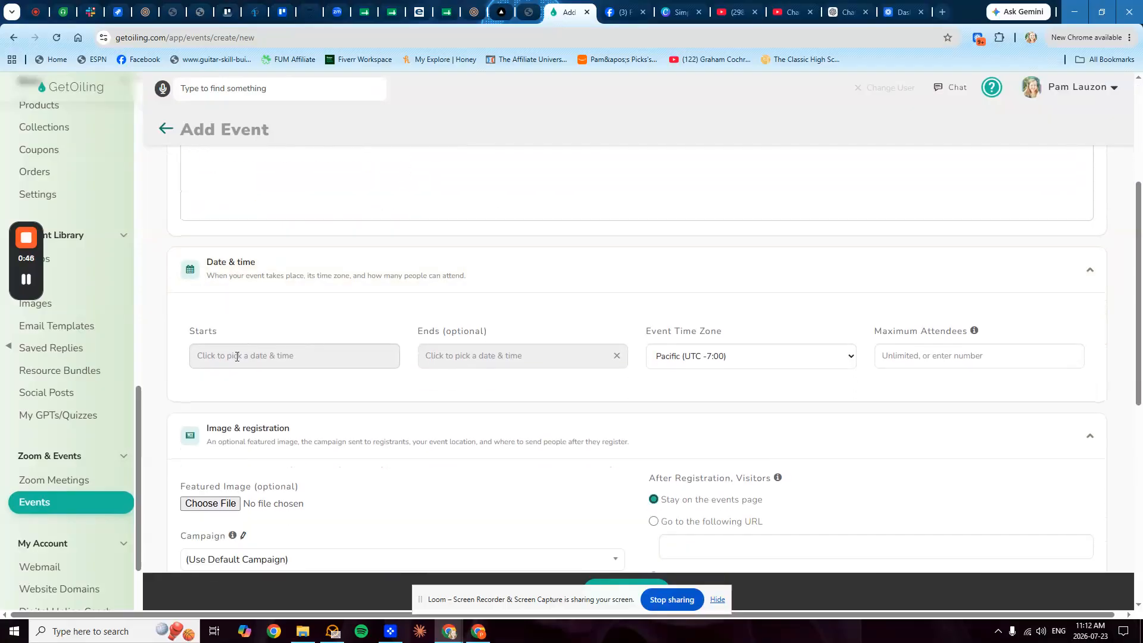
left_click(237, 357)
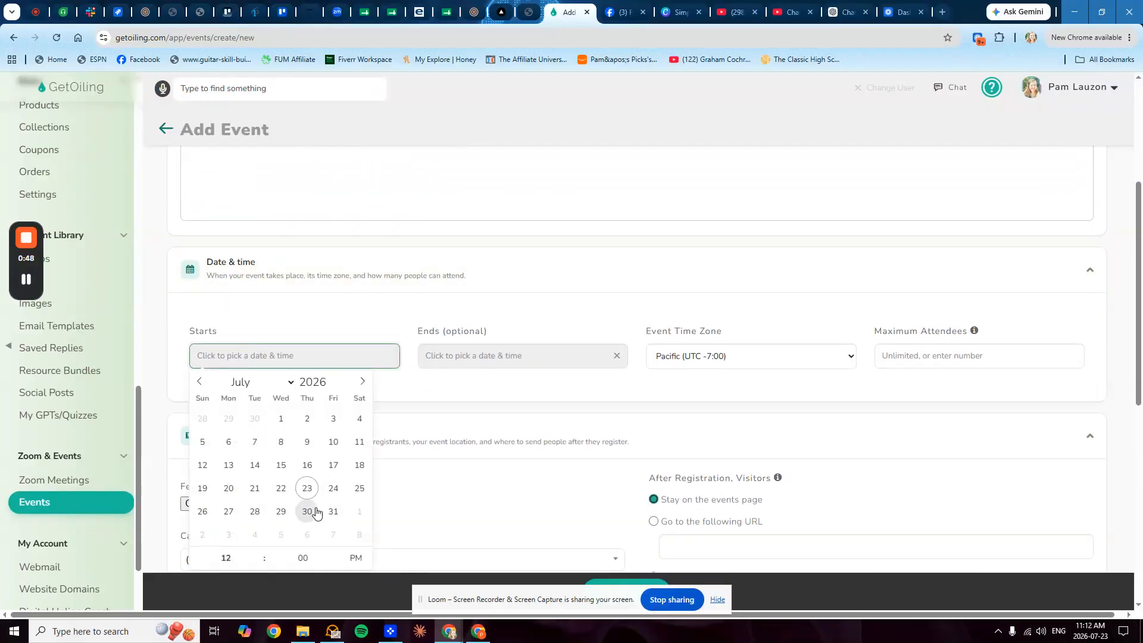
left_click(308, 511)
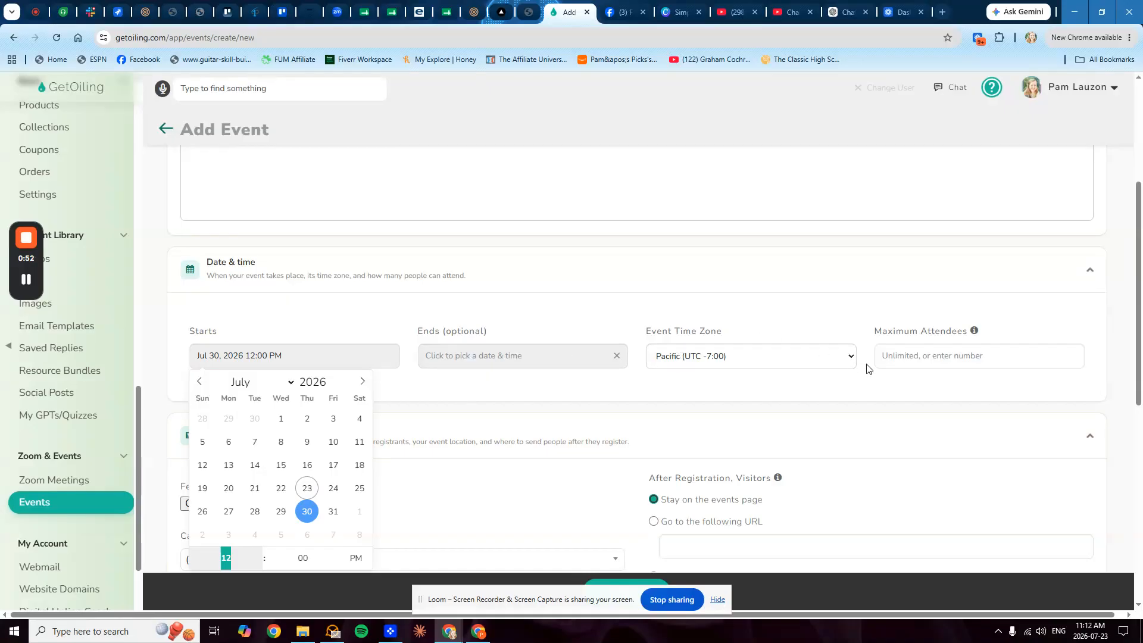
left_click(910, 357)
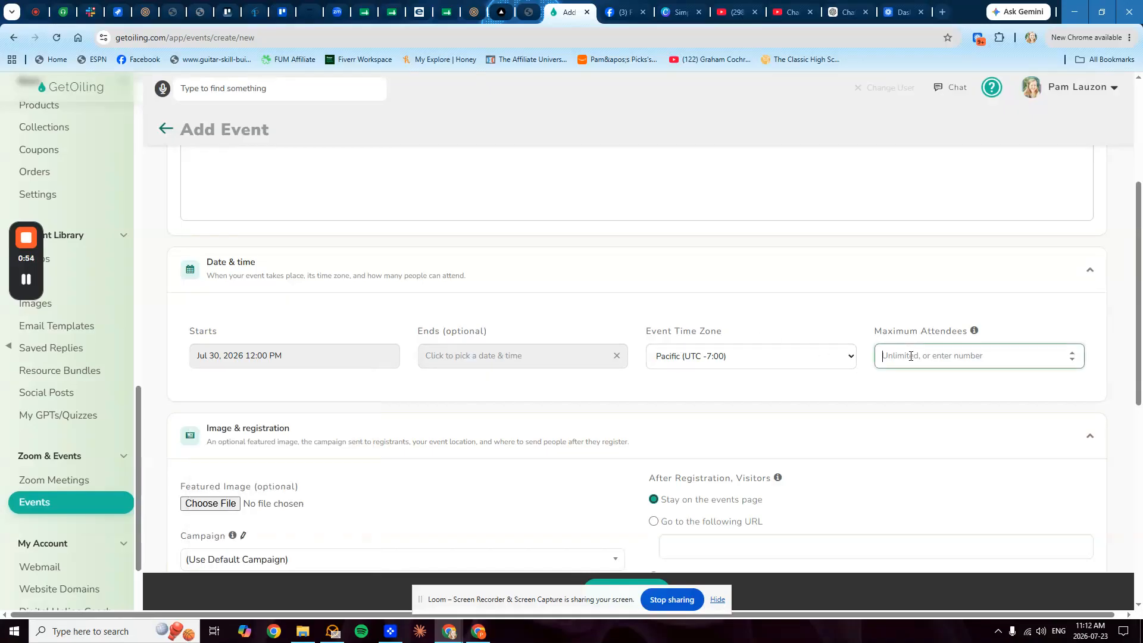
type("5")
Upload "Simple start method.png" from Downloads as the event's featured image.
scroll(390, 401, "down", 2)
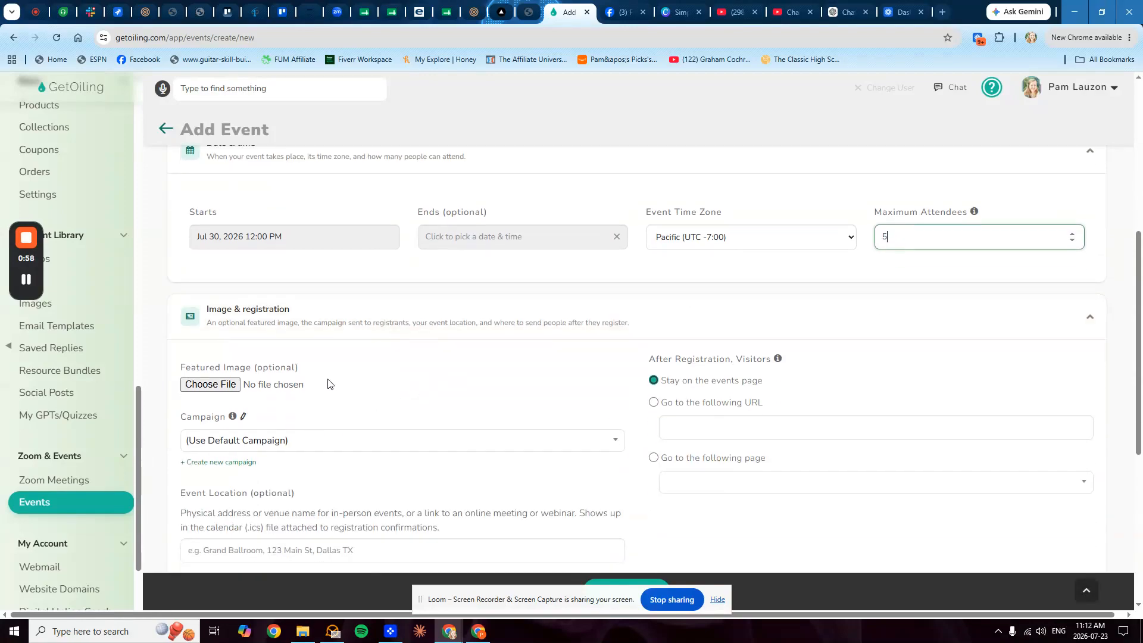
left_click(211, 385)
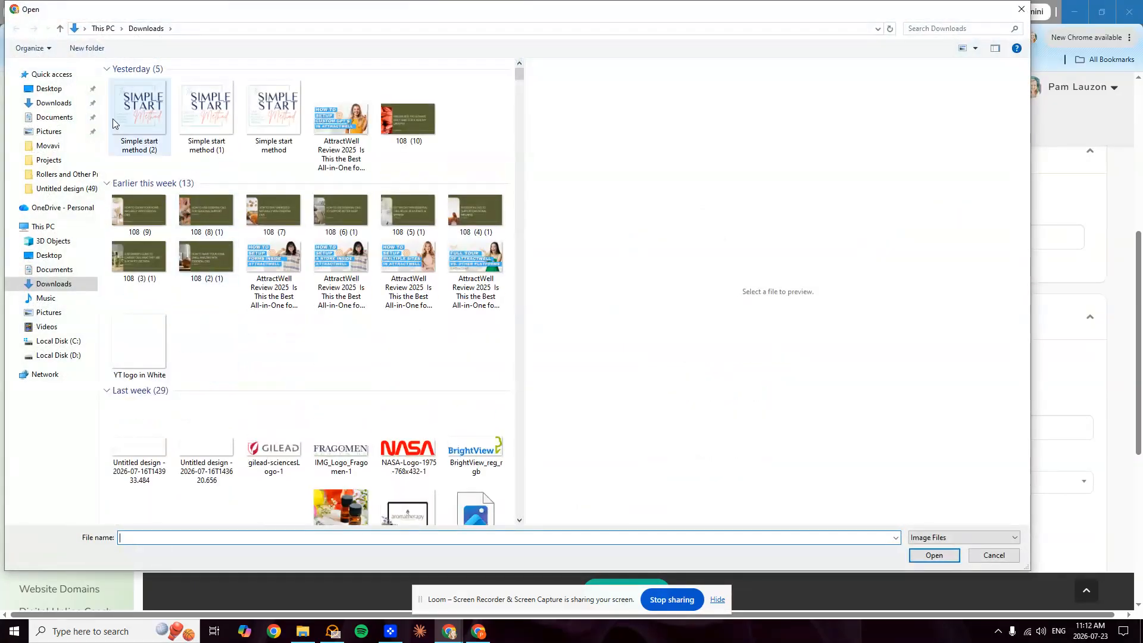
left_click(274, 113)
left_click(953, 553)
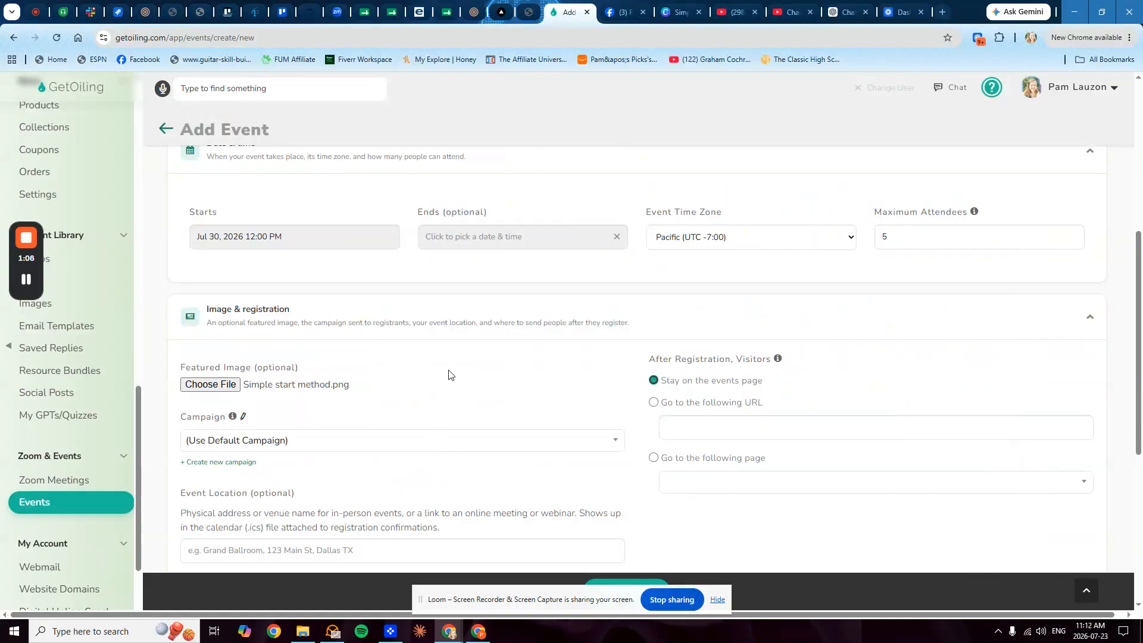
Examine the pages offered for visitors after registration and the campaigns that can be sent to registrants.
scroll(582, 364, "down", 1)
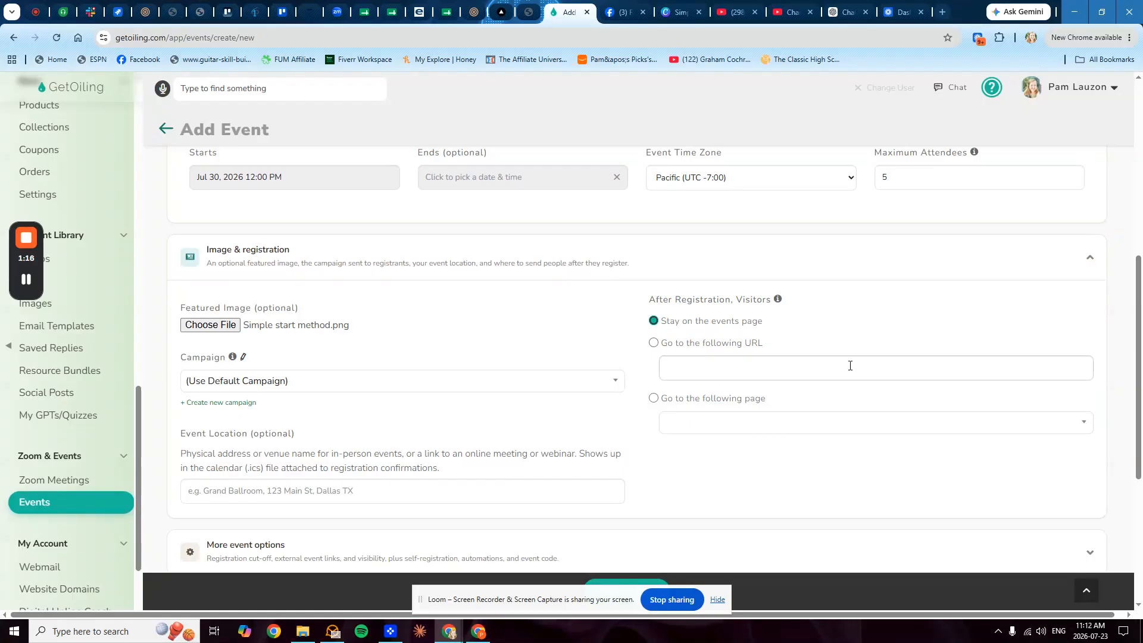
left_click(698, 423)
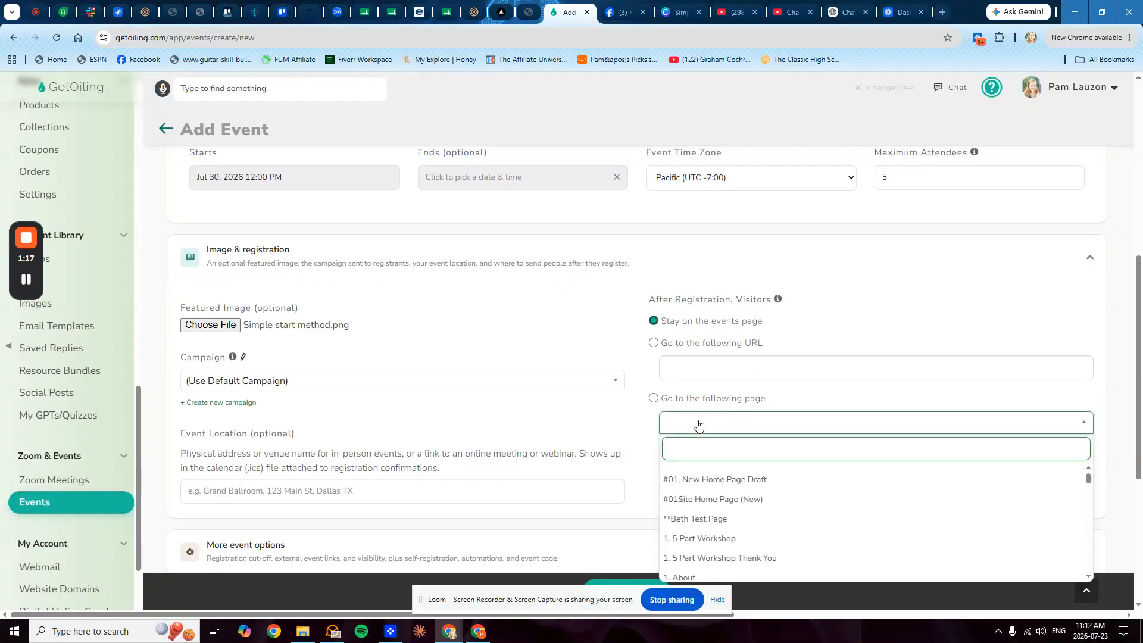
triple_click(626, 414)
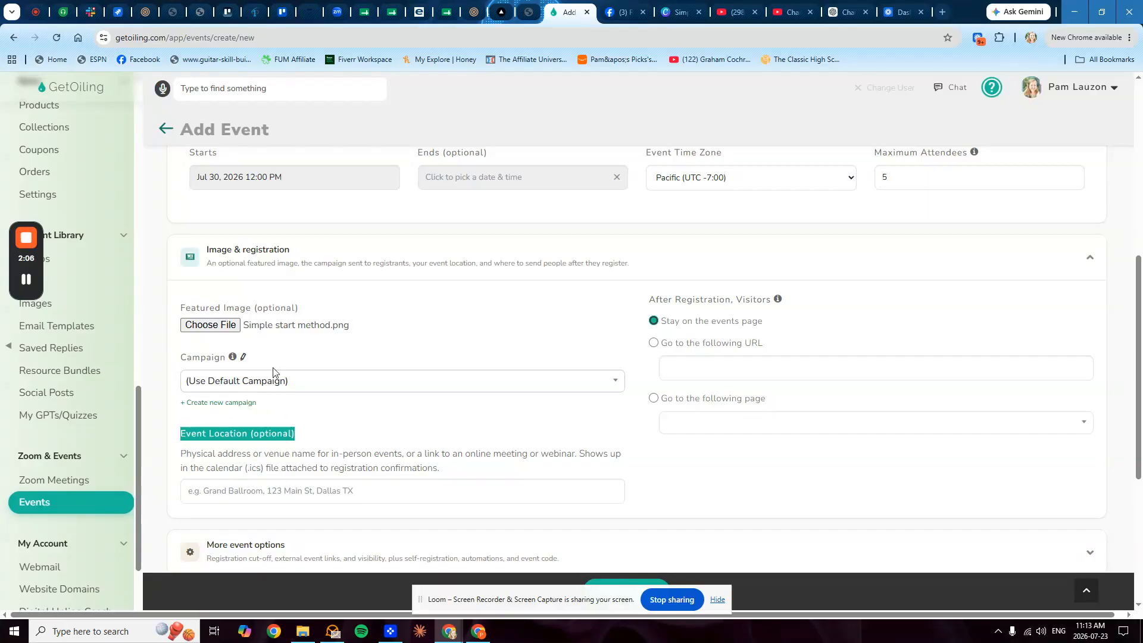
left_click(238, 387)
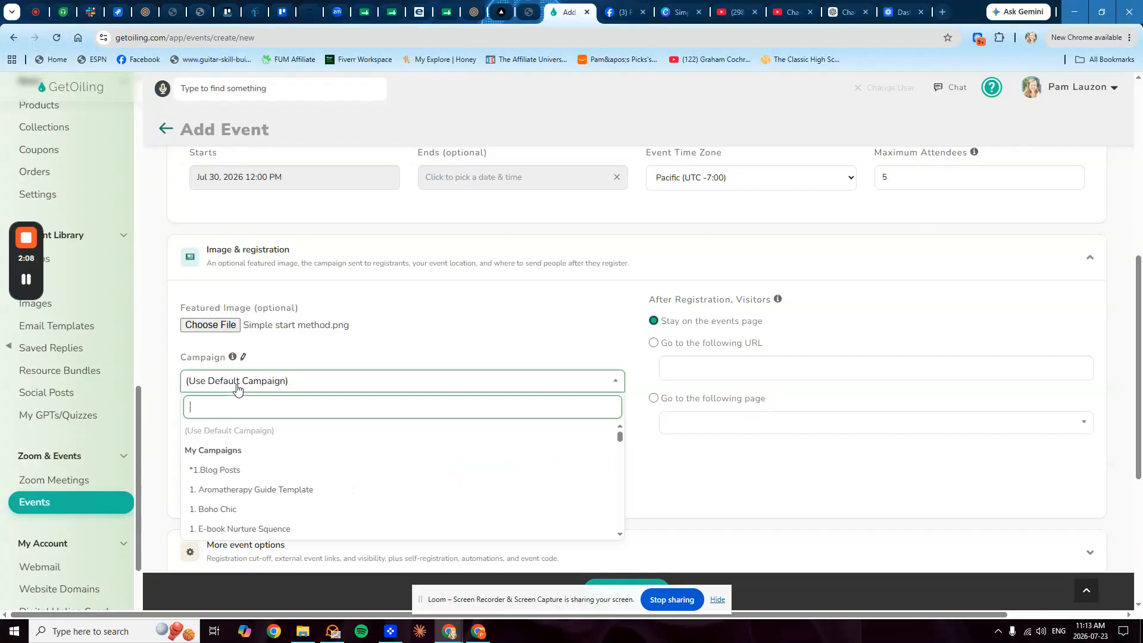
left_click(244, 387)
Review the additional event options for registration, visibility and automation, and expand the Custom GPT / chatbot settings.
scroll(357, 327, "down", 3)
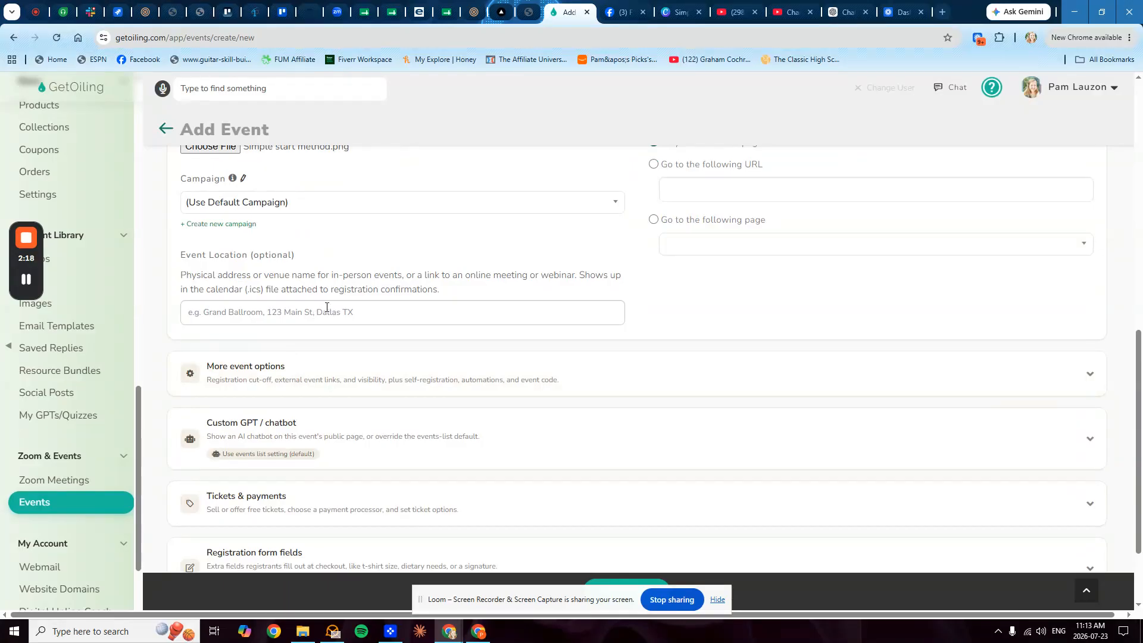
scroll(326, 307, "down", 1)
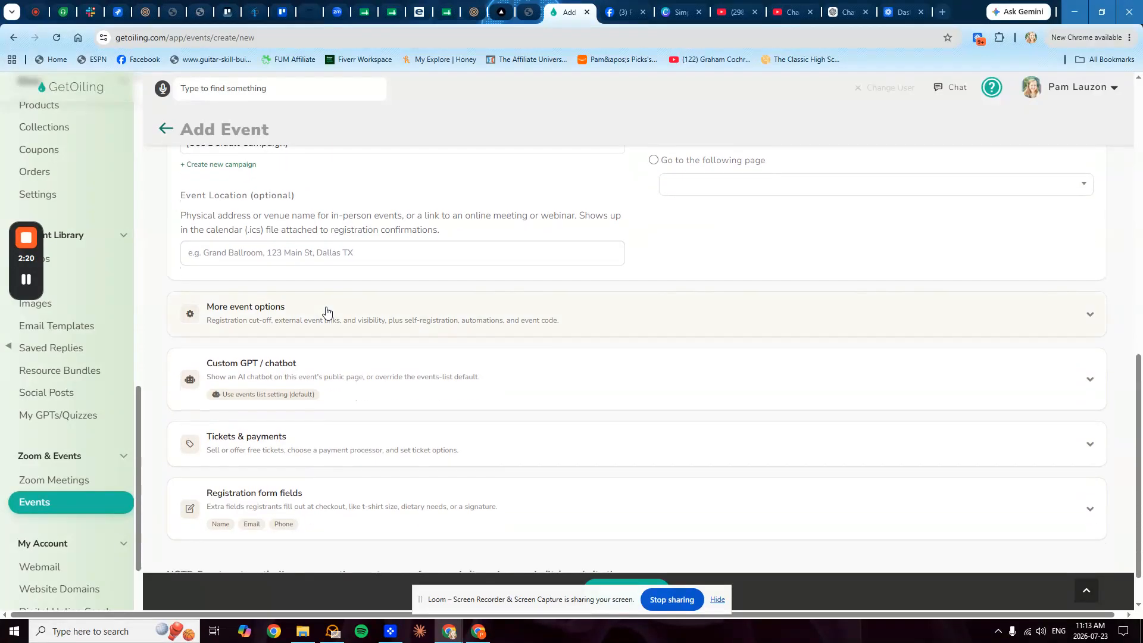
left_click(326, 310)
scroll(383, 324, "down", 3)
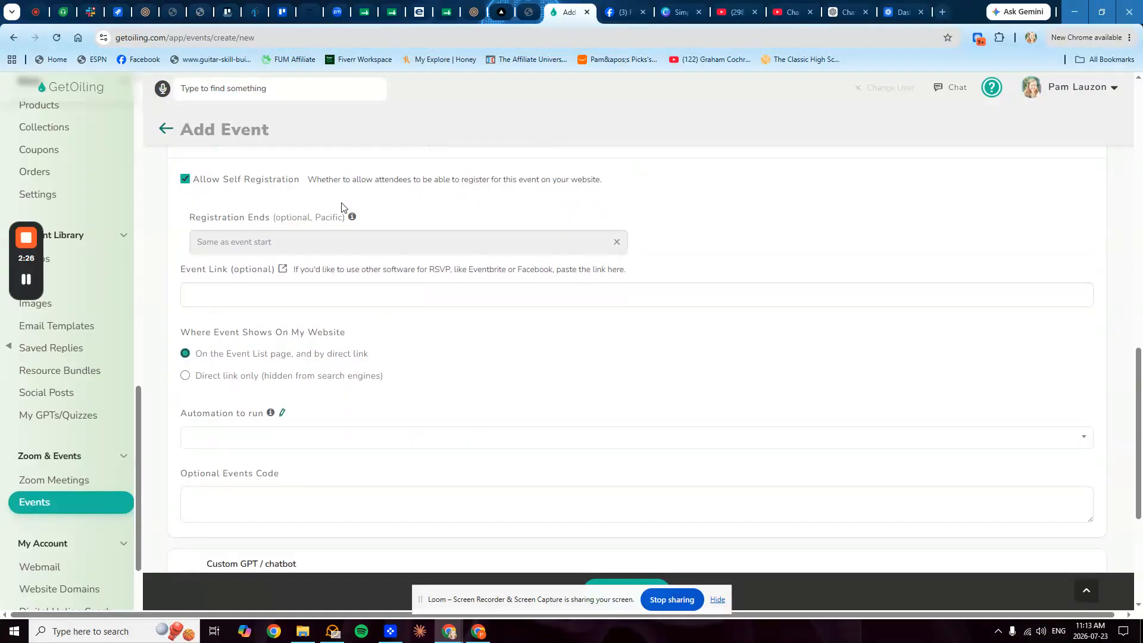
scroll(298, 291, "down", 2)
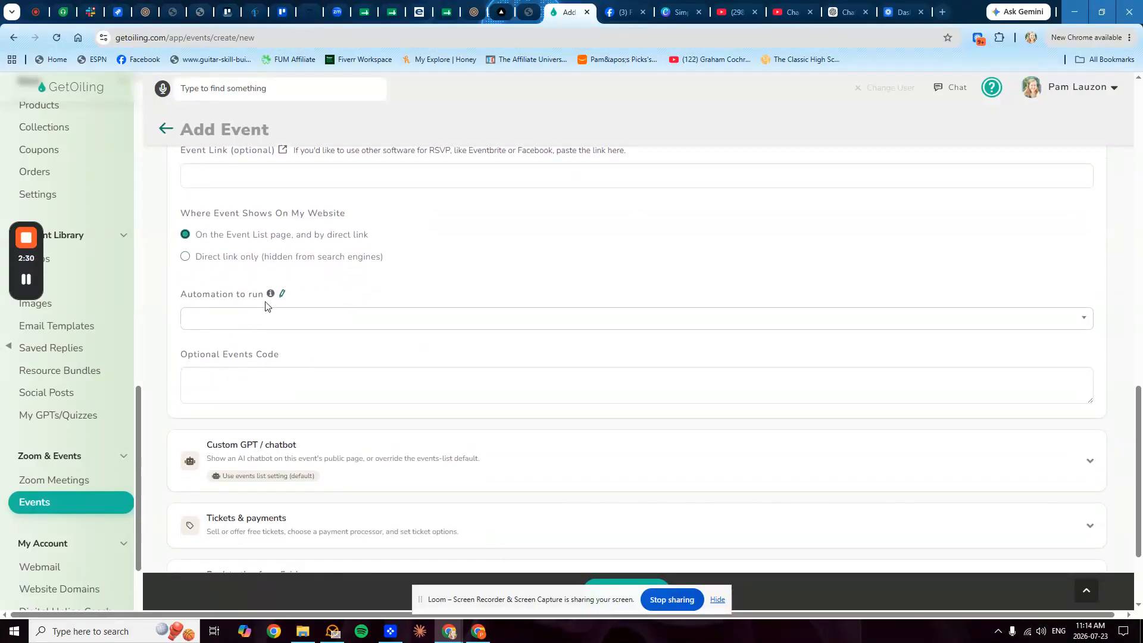
scroll(381, 290, "up", 3)
scroll(382, 290, "up", 4)
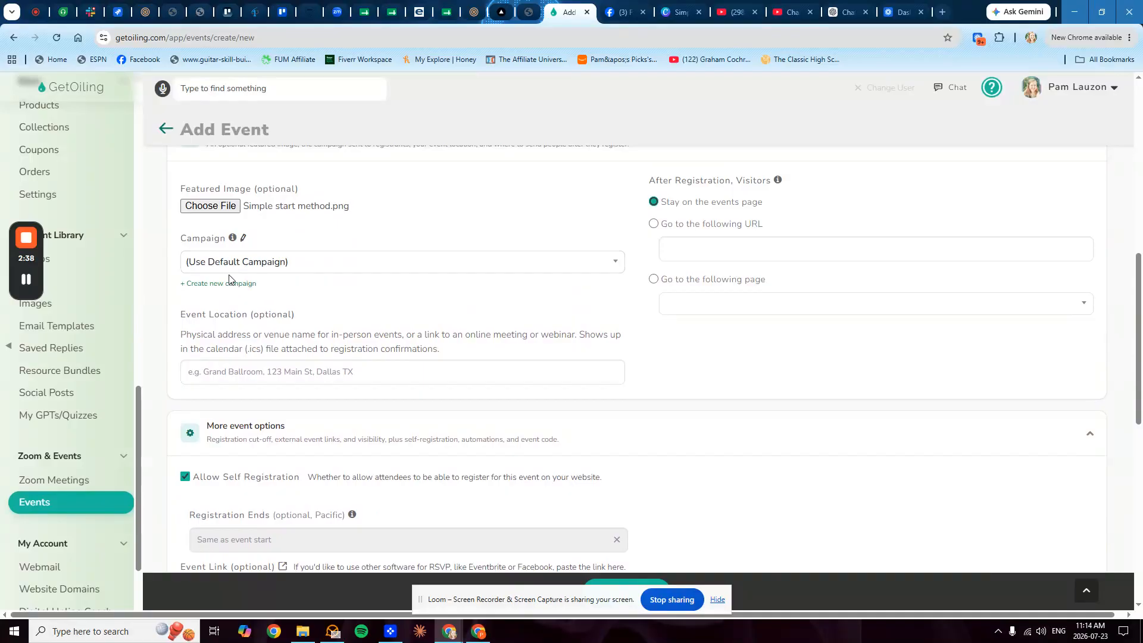
scroll(230, 280, "down", 4)
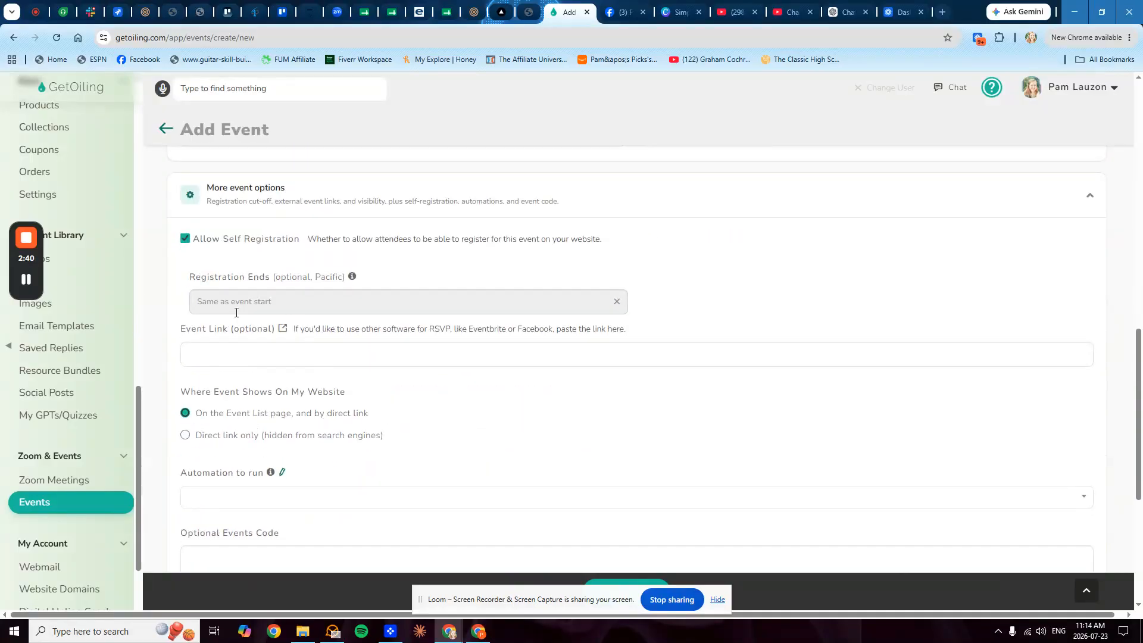
scroll(236, 312, "down", 5)
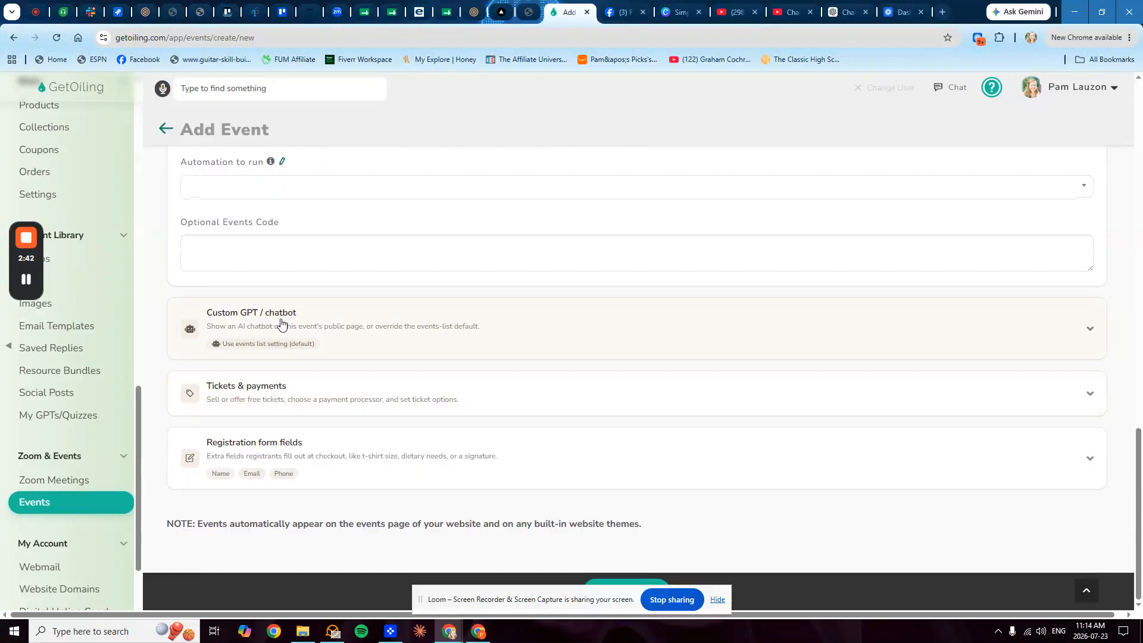
left_click(344, 331)
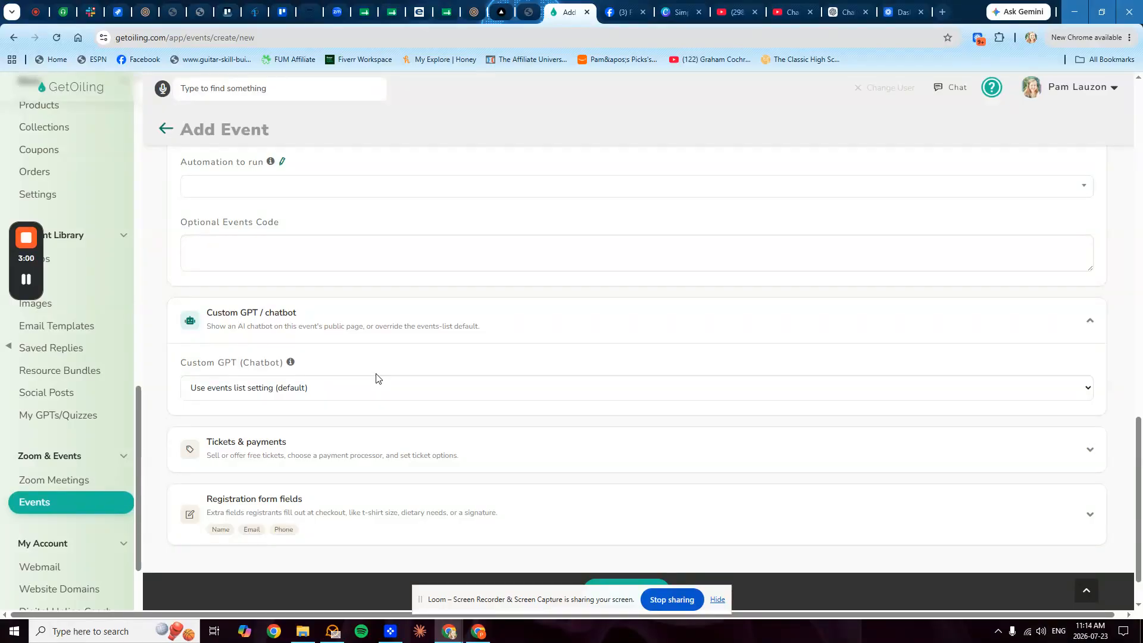
Add a ticket type under Tickets & payments and choose Stripe as the payment processor.
left_click(334, 443)
scroll(355, 441, "down", 3)
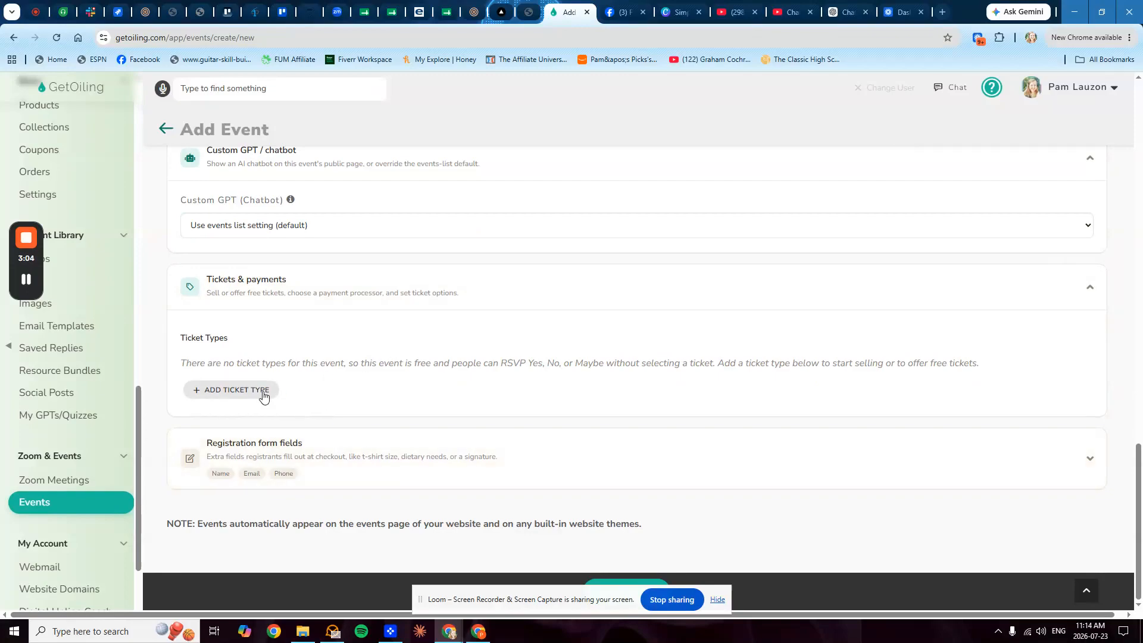
left_click(222, 390)
left_click(261, 369)
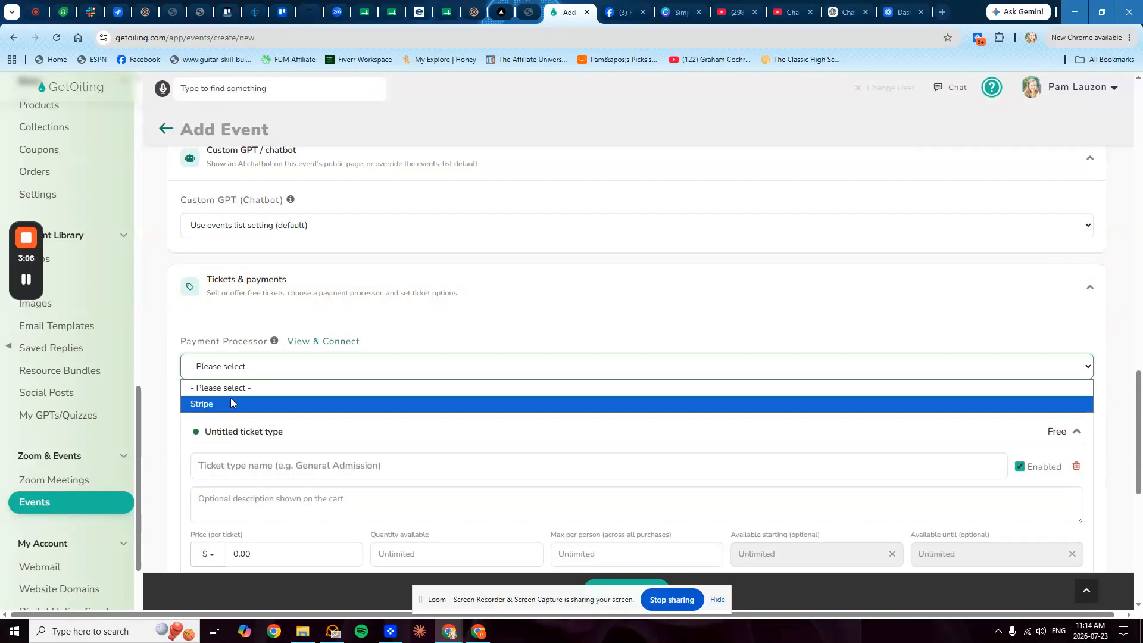
left_click(308, 399)
Add a blank purchase action to the new ticket type, and examine the available action types and ticket options.
scroll(295, 397, "down", 2)
left_click(216, 344)
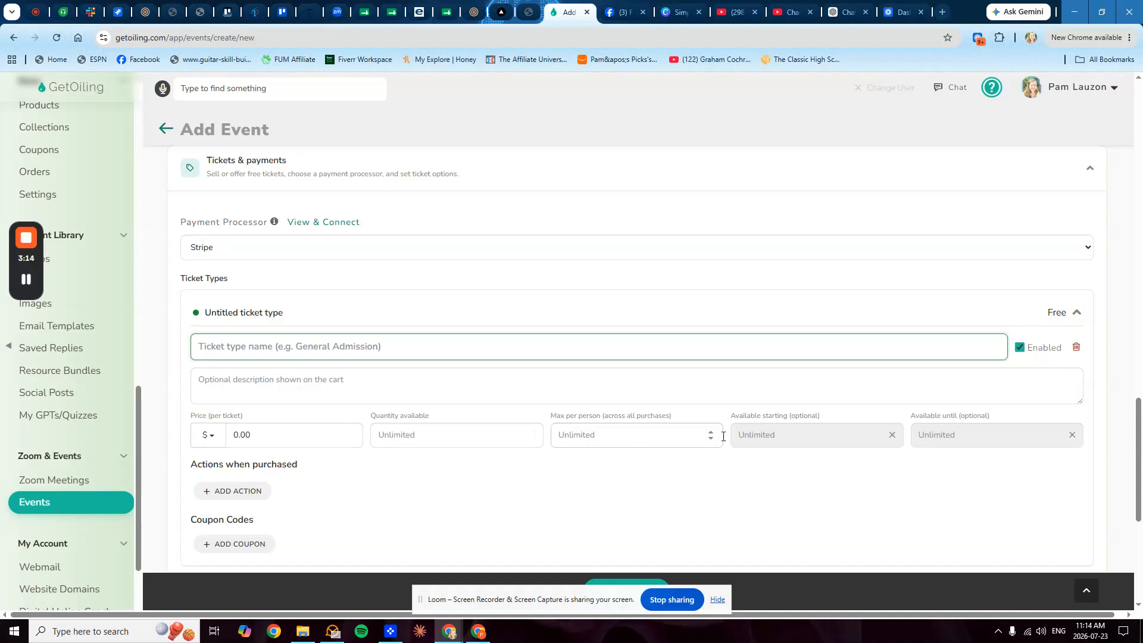
scroll(401, 429, "down", 2)
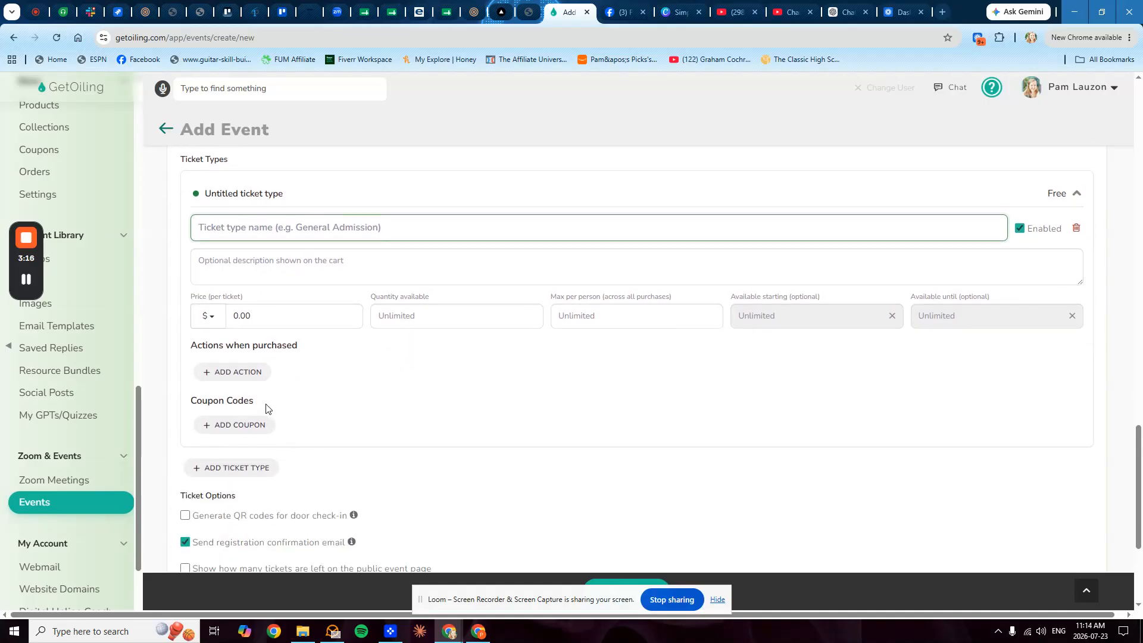
left_click(233, 371)
left_click(238, 376)
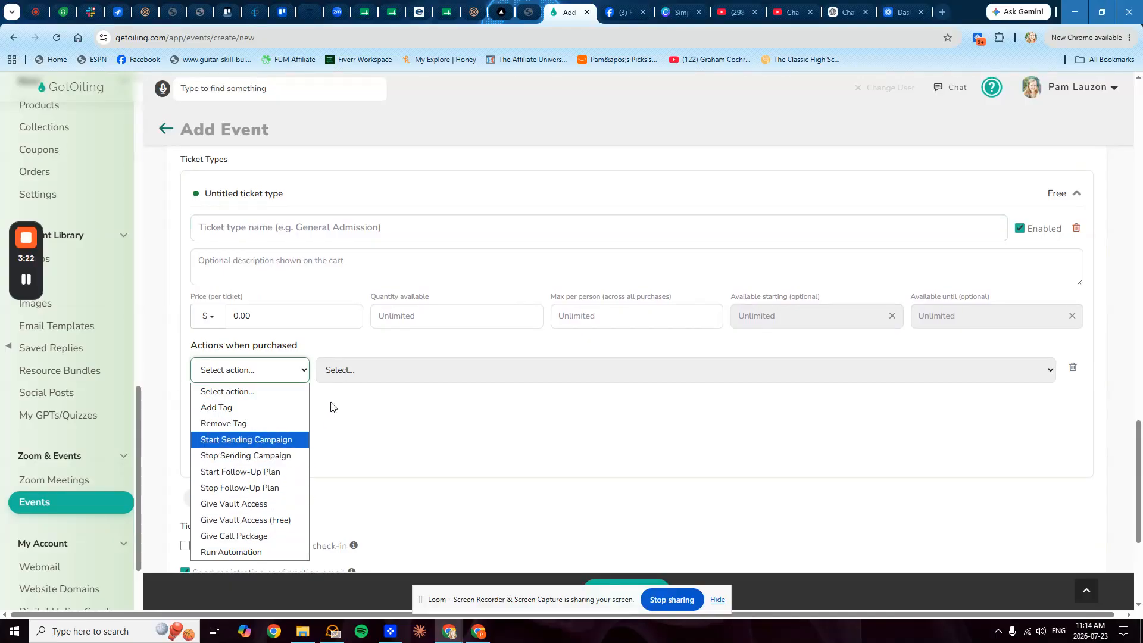
left_click(335, 350)
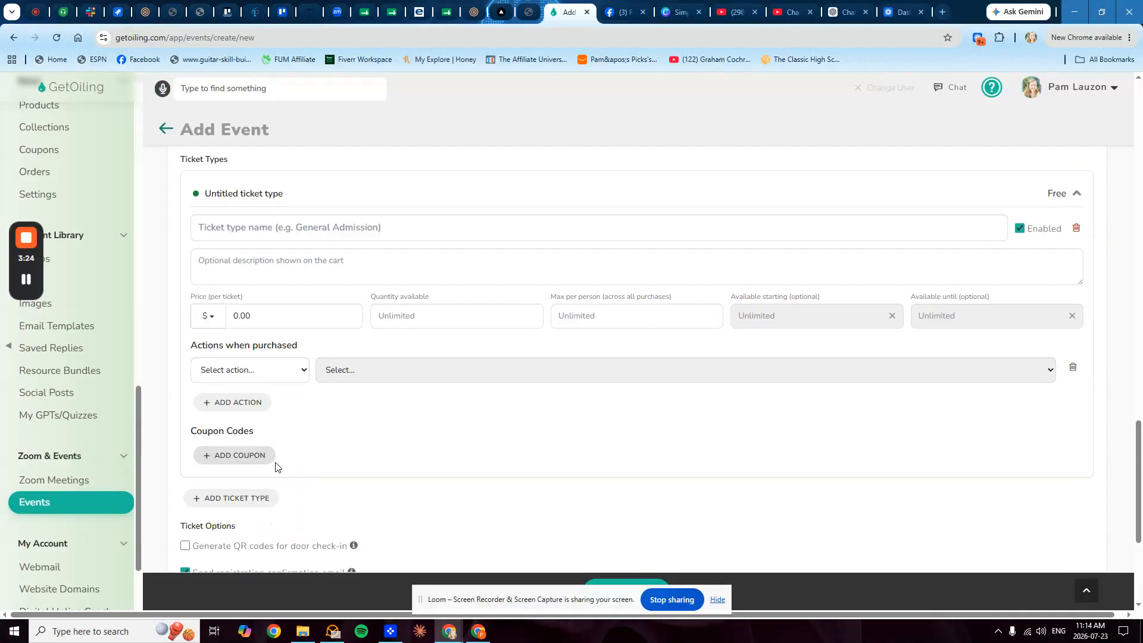
scroll(275, 466, "down", 2)
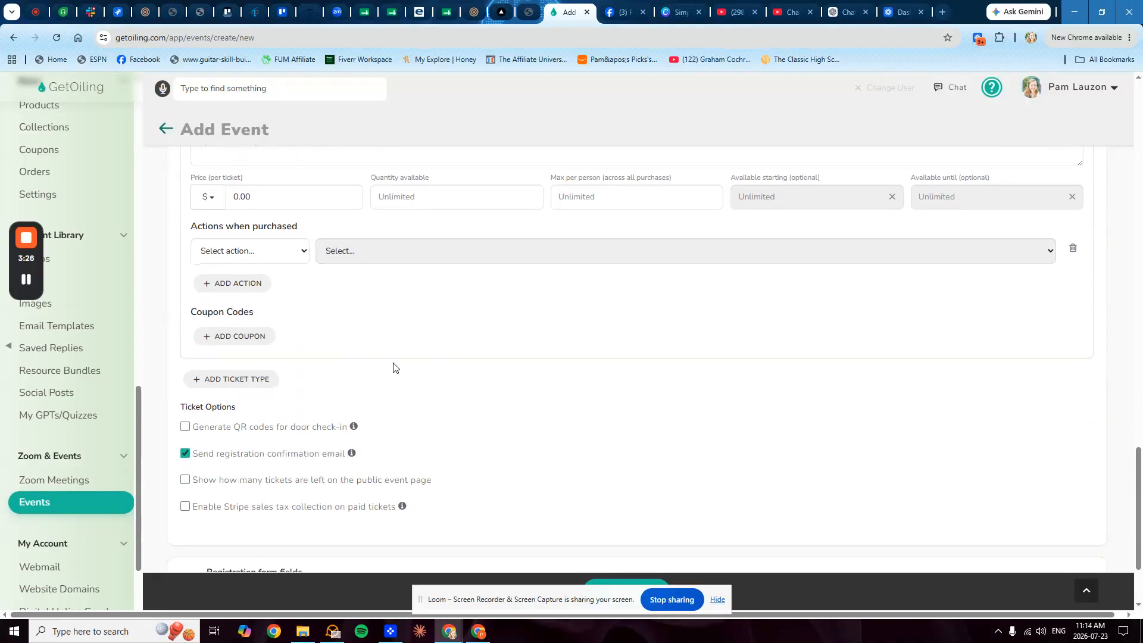
scroll(396, 368, "down", 2)
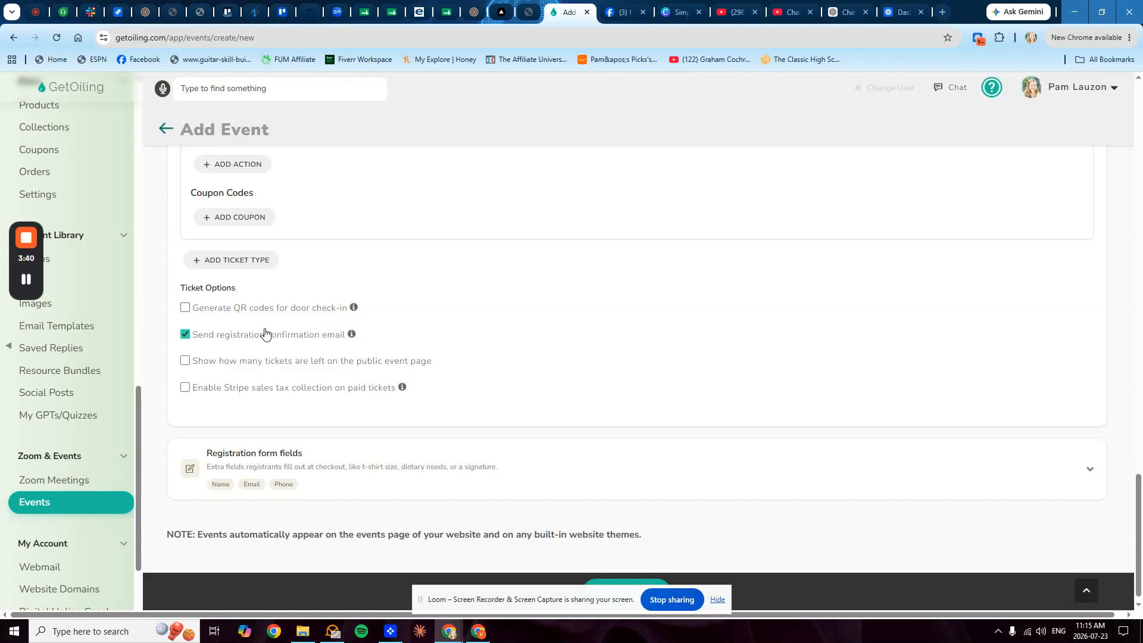
Enable showing how many tickets are left on the public event page, and expand the registration form fields.
mouse_move(355, 338)
left_click(293, 366)
scroll(286, 440, "down", 1)
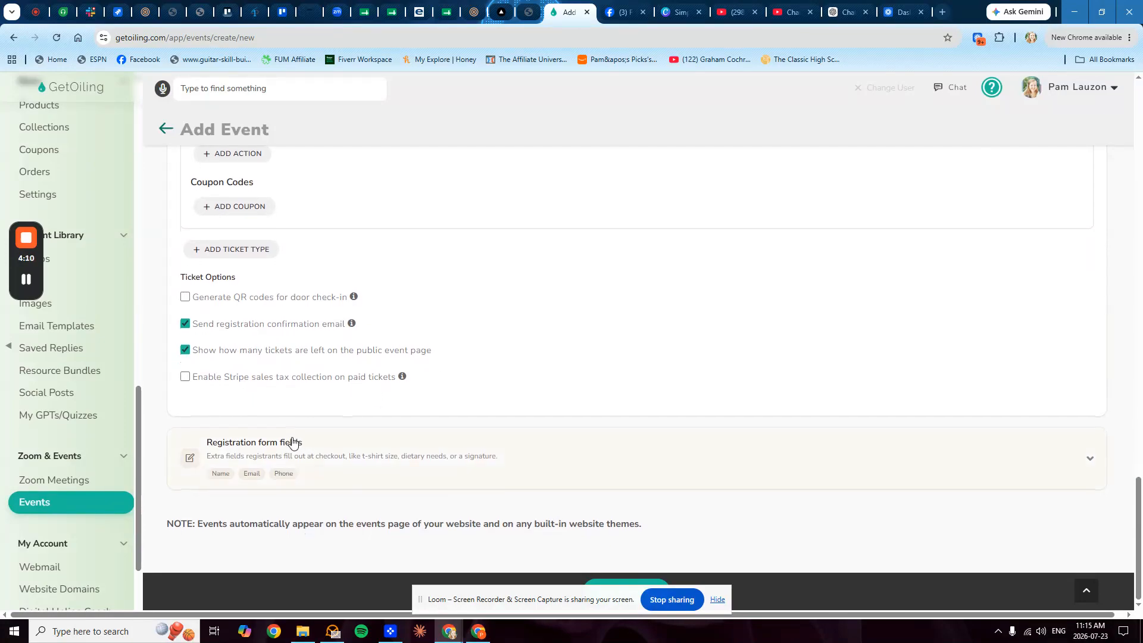
left_click(290, 440)
scroll(321, 438, "down", 2)
scroll(315, 393, "down", 1)
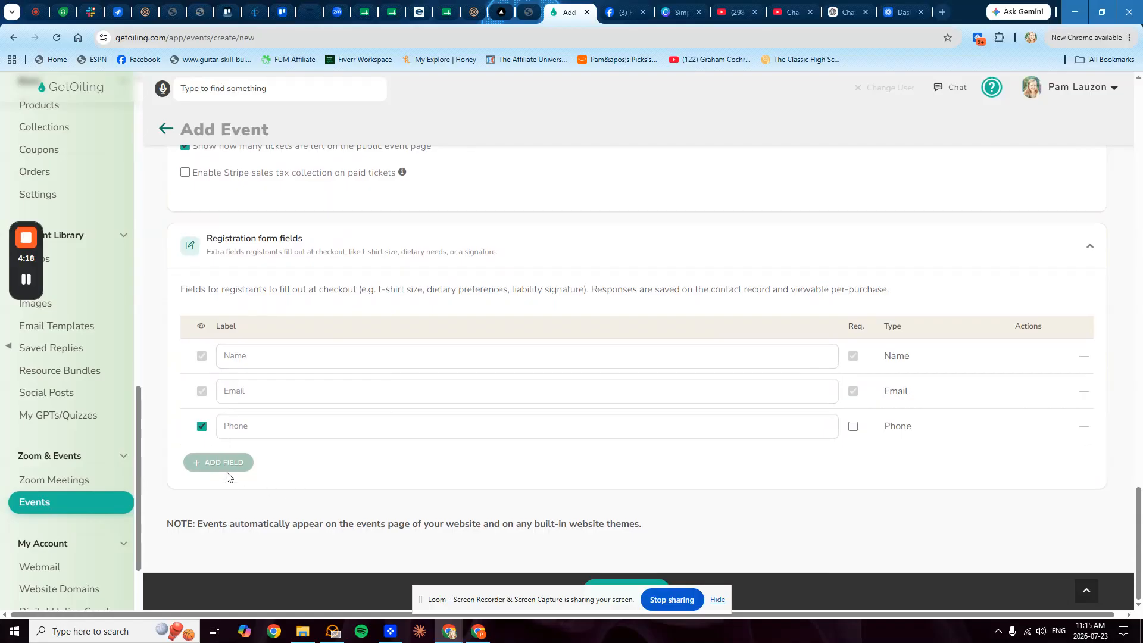
Try out an extra registration form field by checking its available field types, and delete that field.
left_click(205, 467)
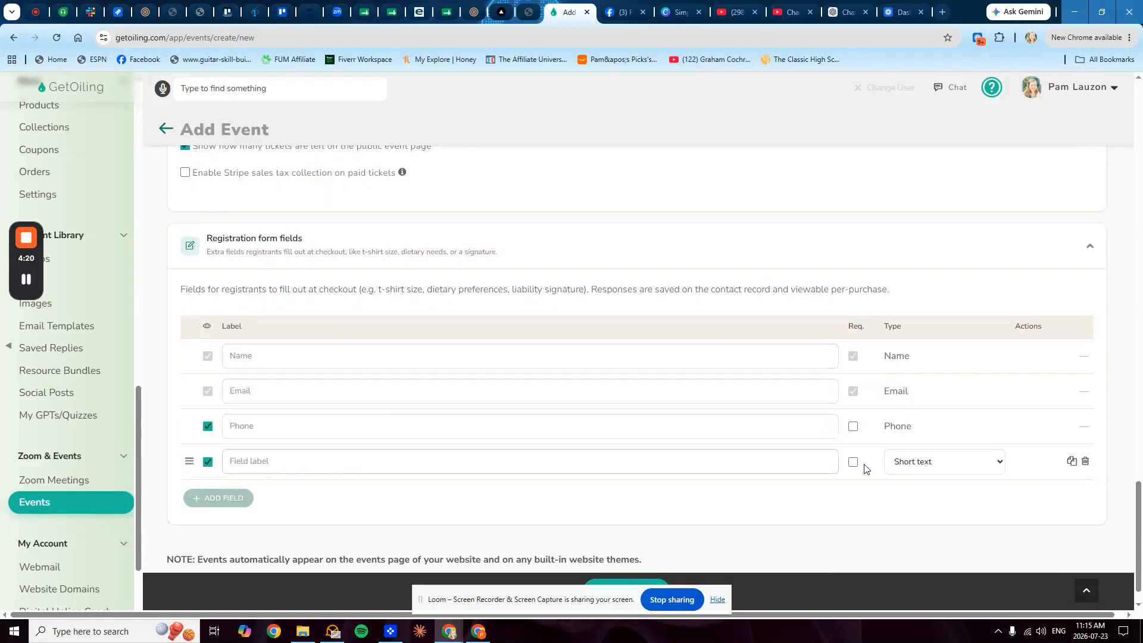
left_click(931, 464)
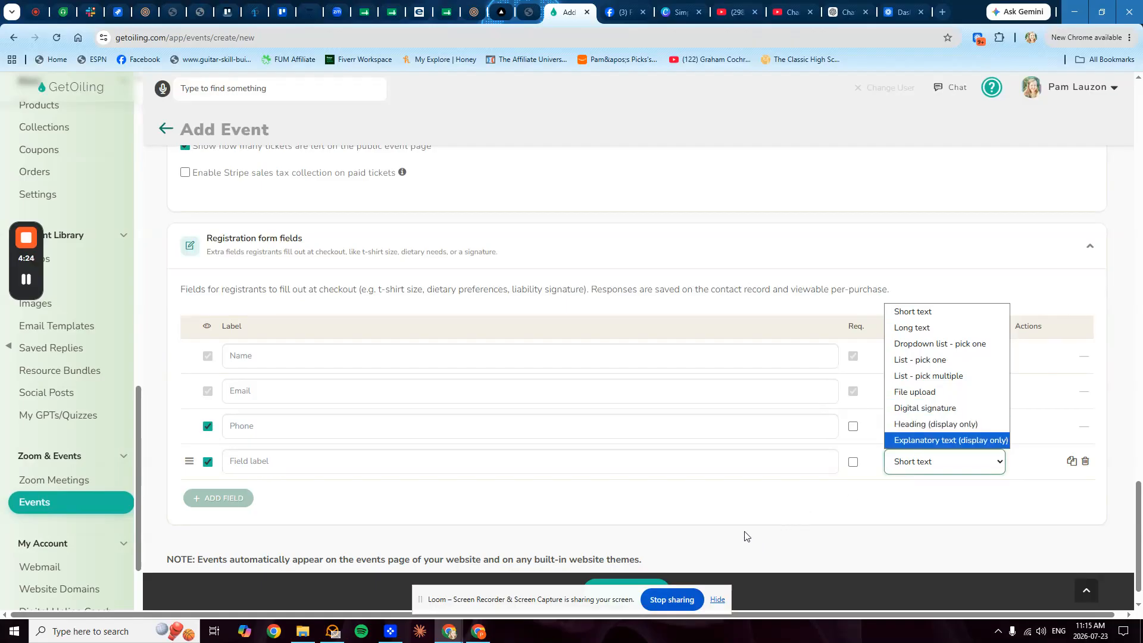
left_click(207, 462)
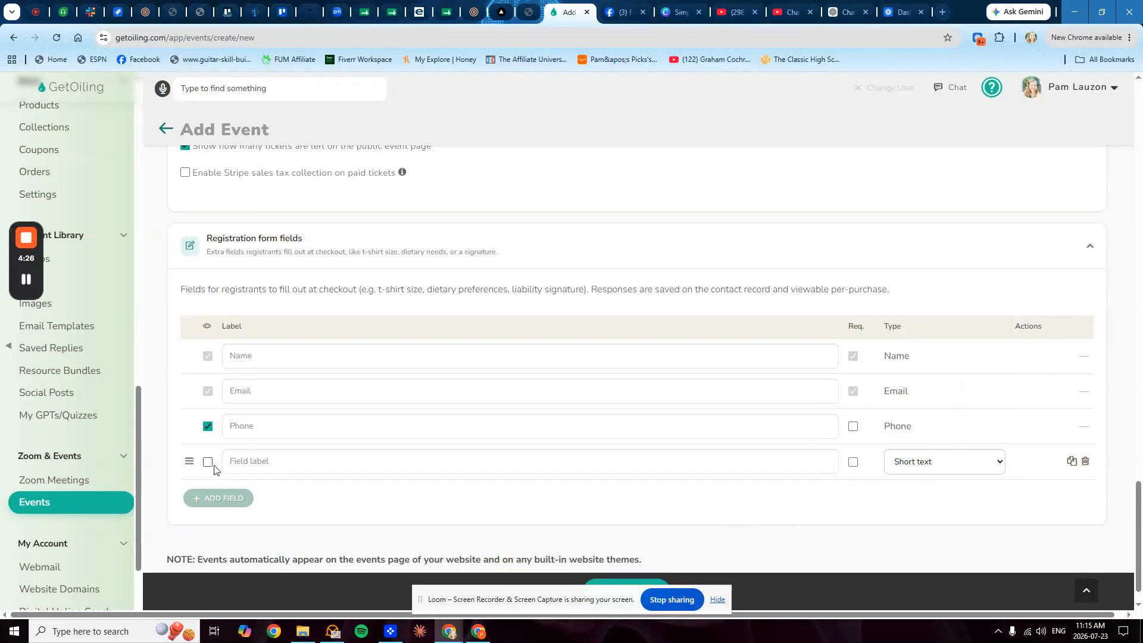
left_click(1085, 462)
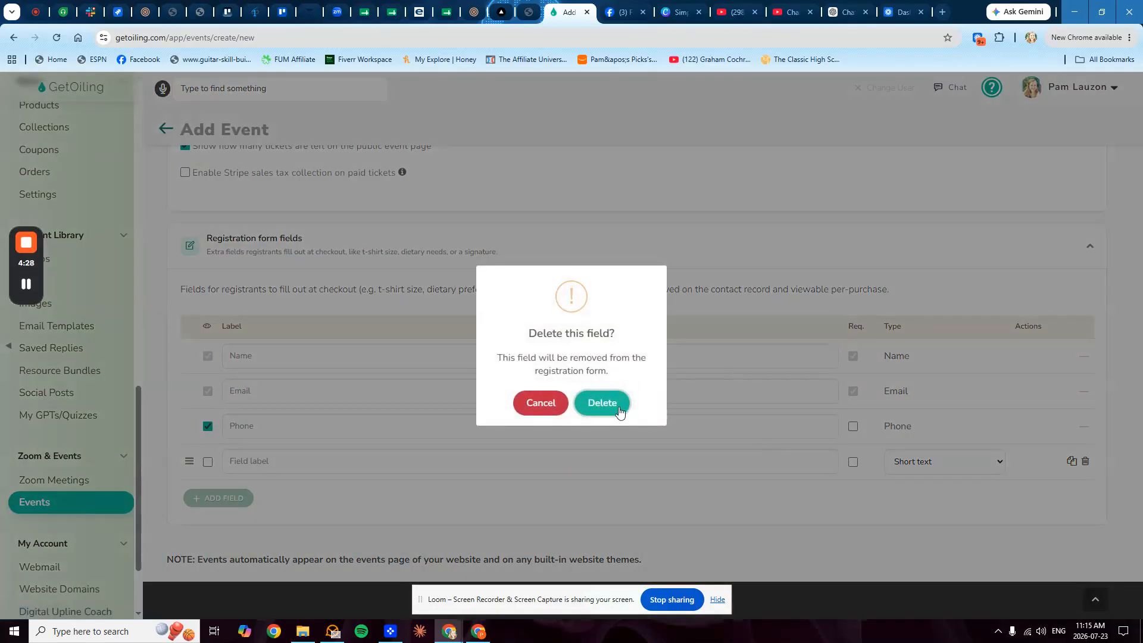
left_click(619, 405)
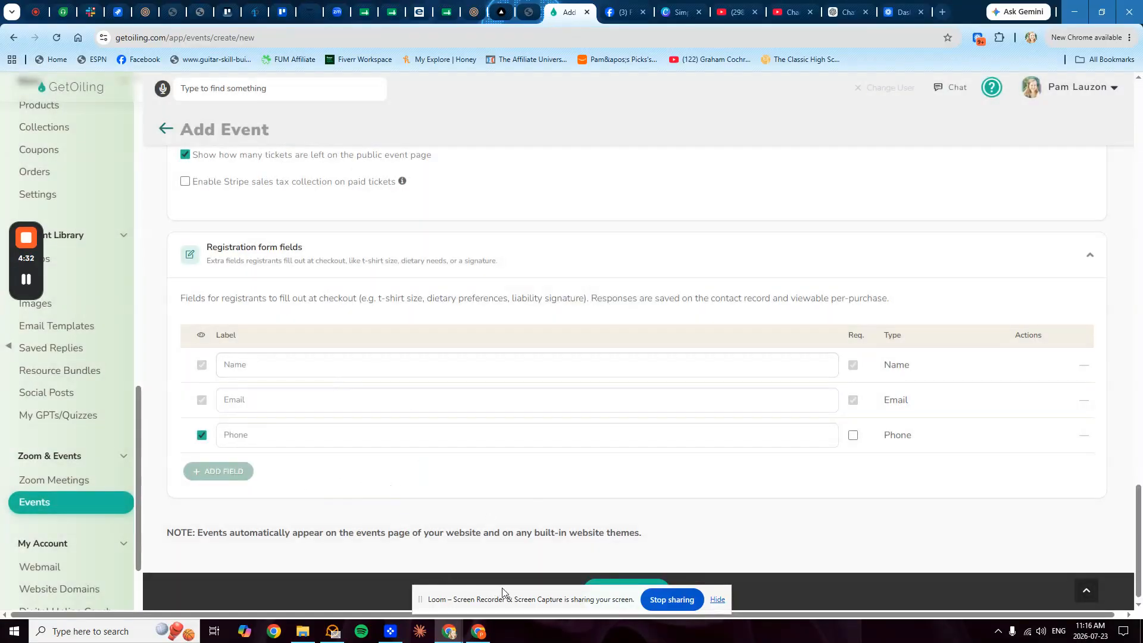
Name the untitled ticket type General Admission and publish the event.
left_click(630, 598)
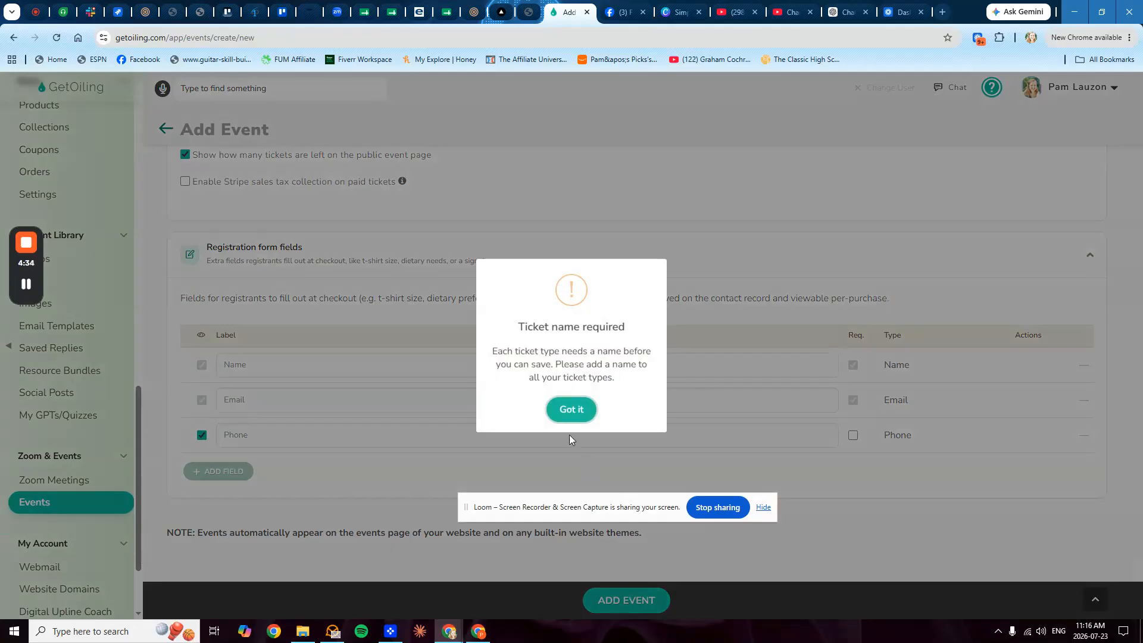
left_click(571, 410)
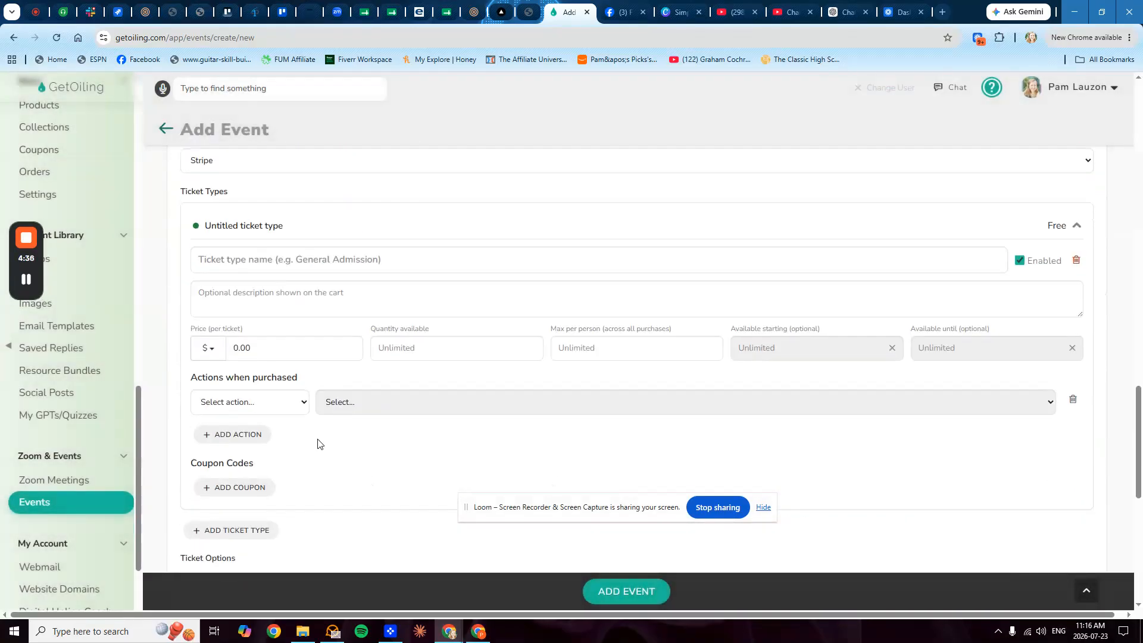
scroll(317, 444, "down", 4)
scroll(337, 316, "up", 3)
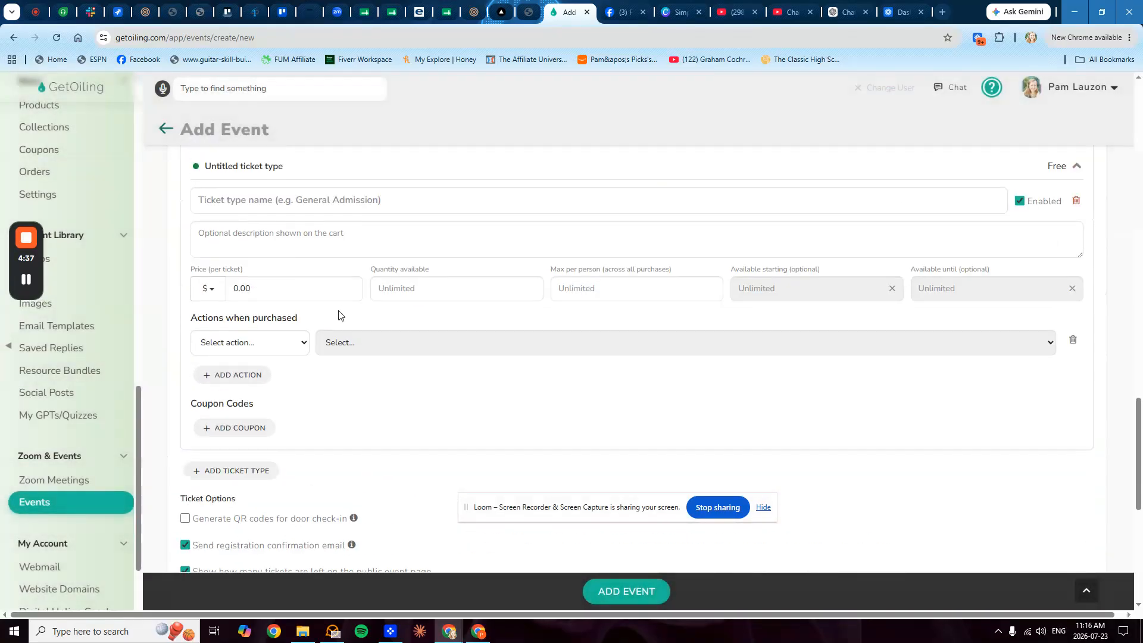
left_click(297, 205)
type("zh")
key("BackSpace")
key("BackSpace")
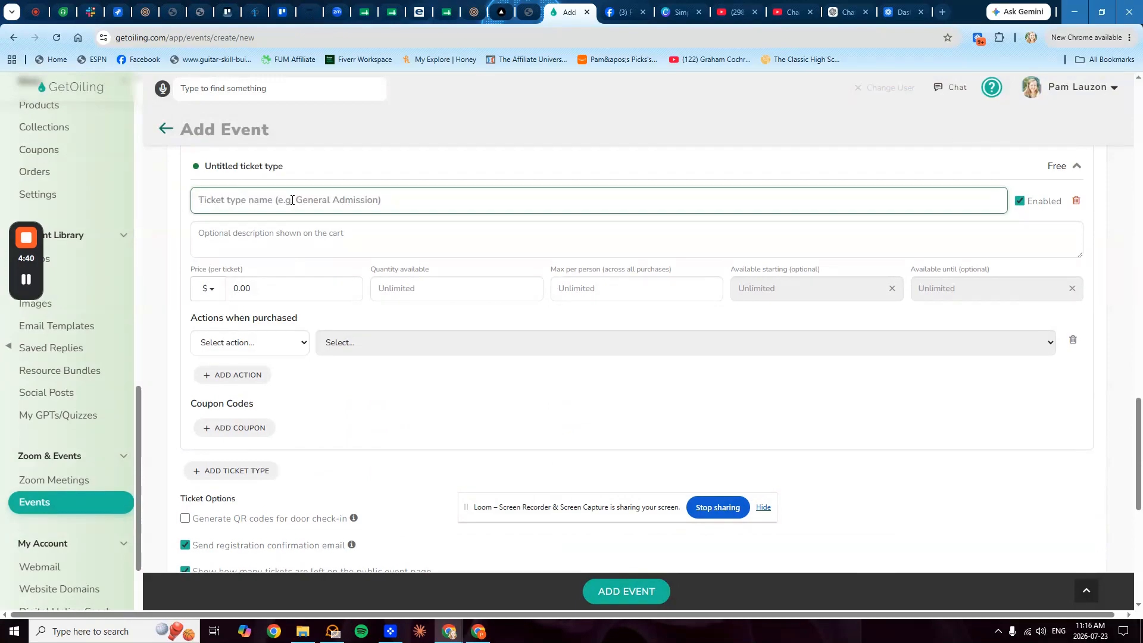
type("General Admission")
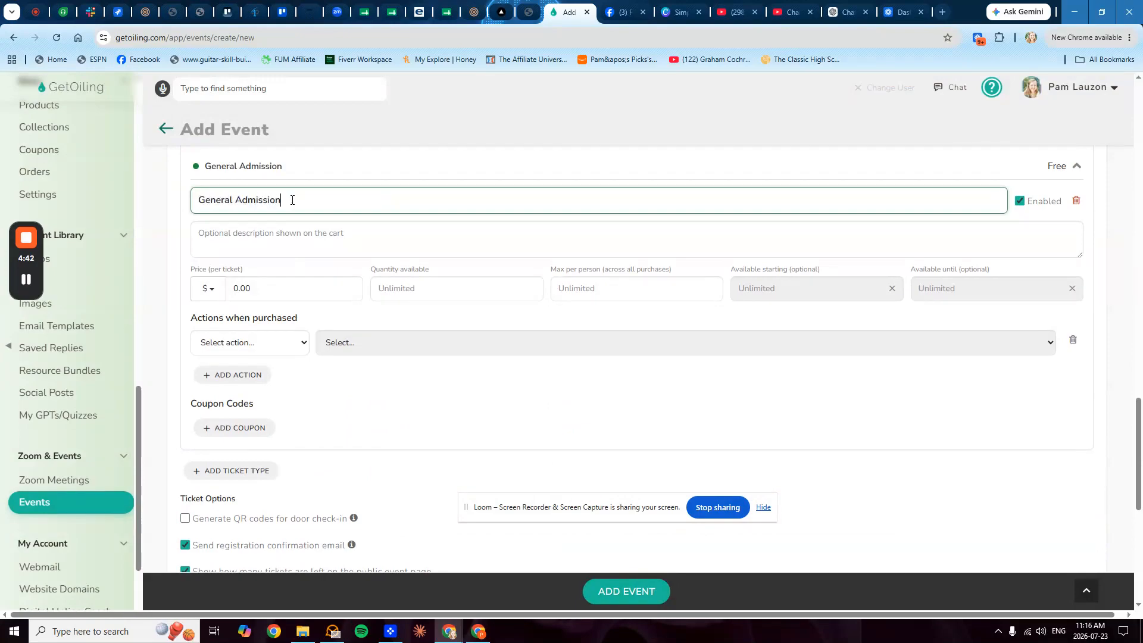
left_click(638, 592)
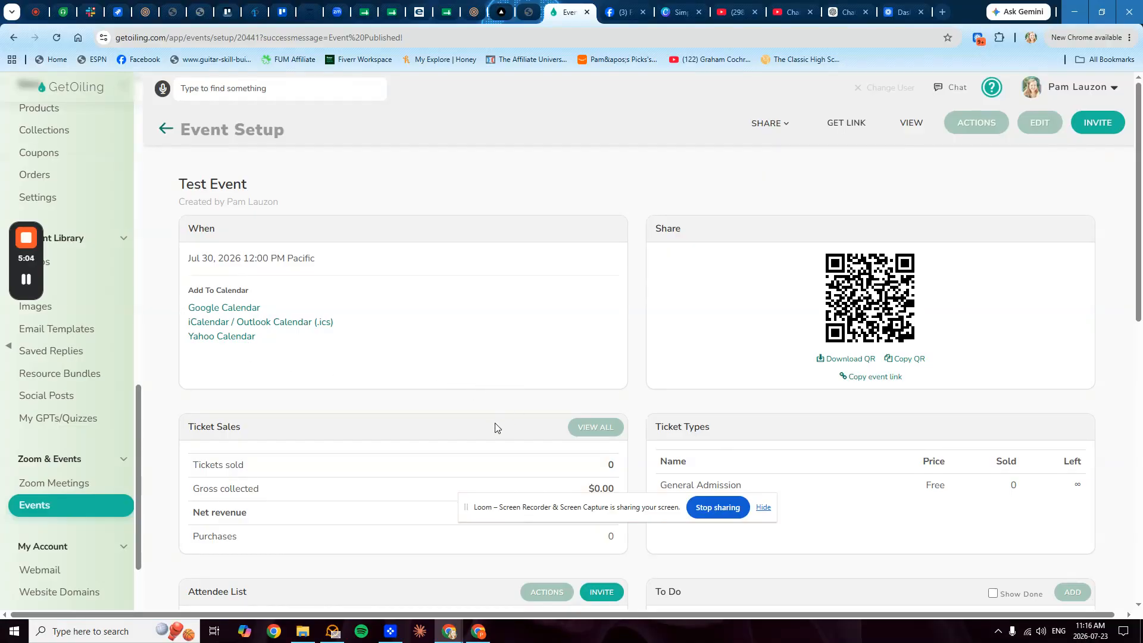
View the Test Event's public page and examine its description, ticket registration form and sharing options.
scroll(497, 420, "down", 3)
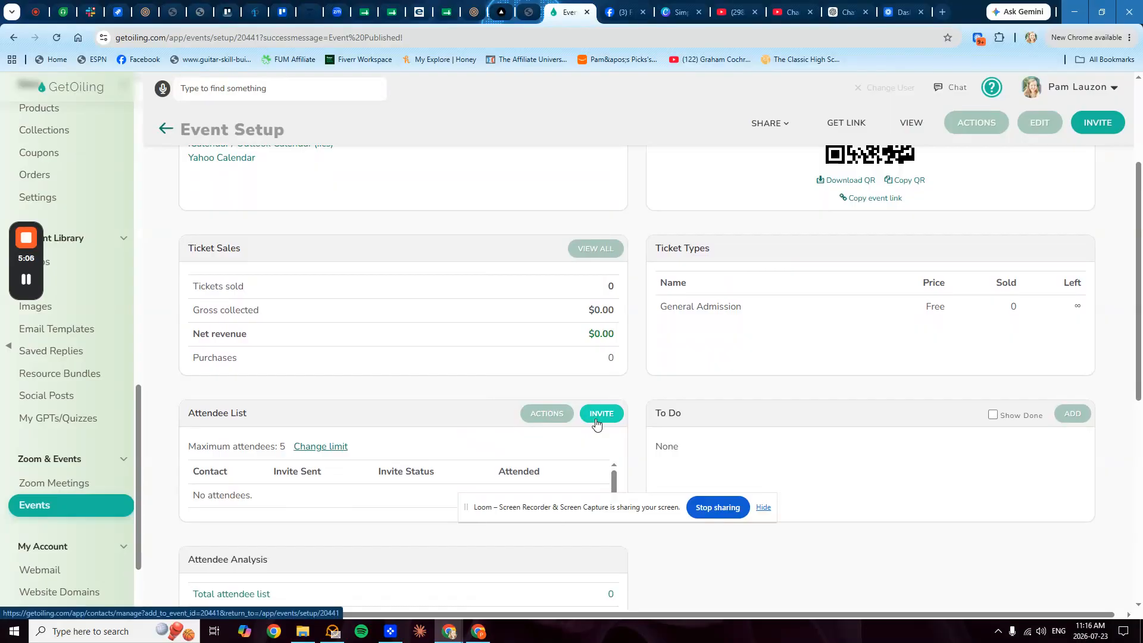
scroll(691, 286, "up", 3)
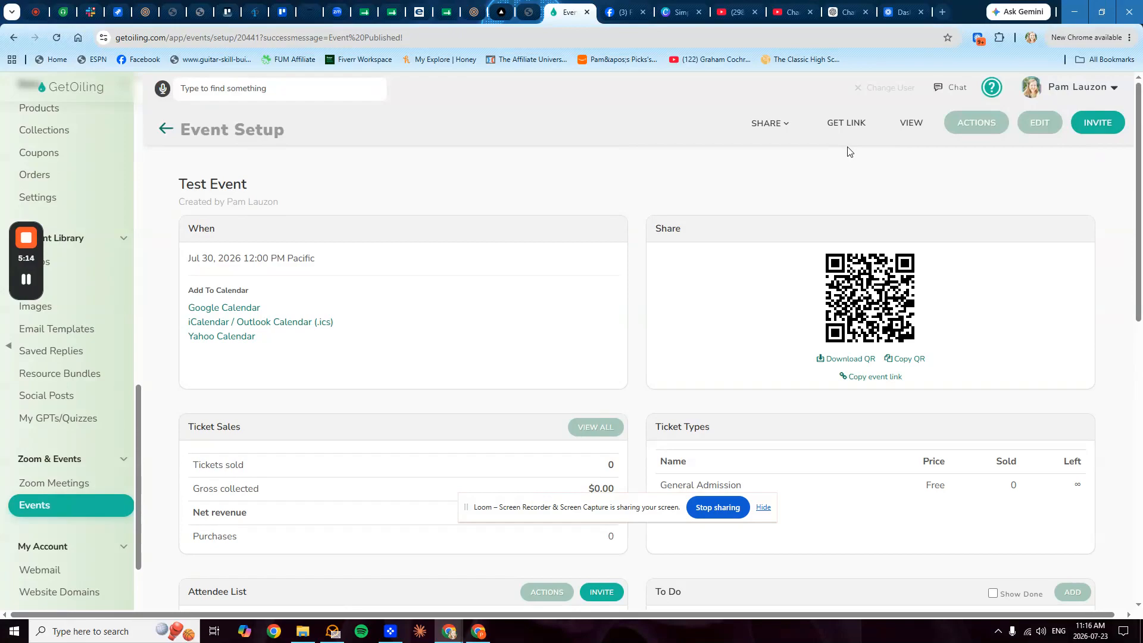
left_click(911, 124)
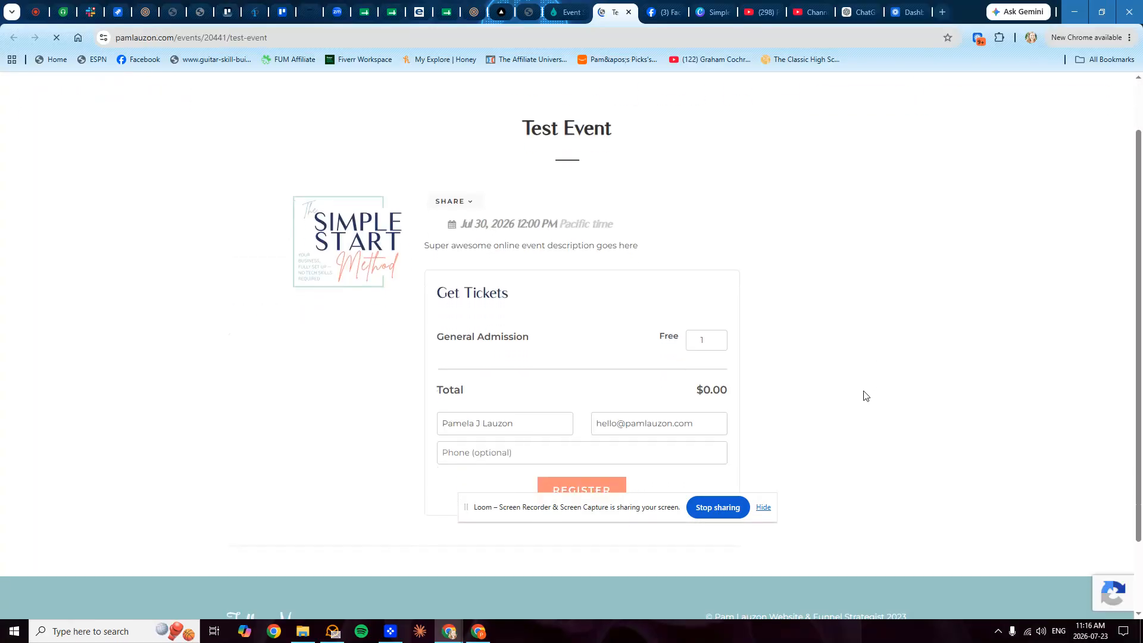
triple_click(471, 311)
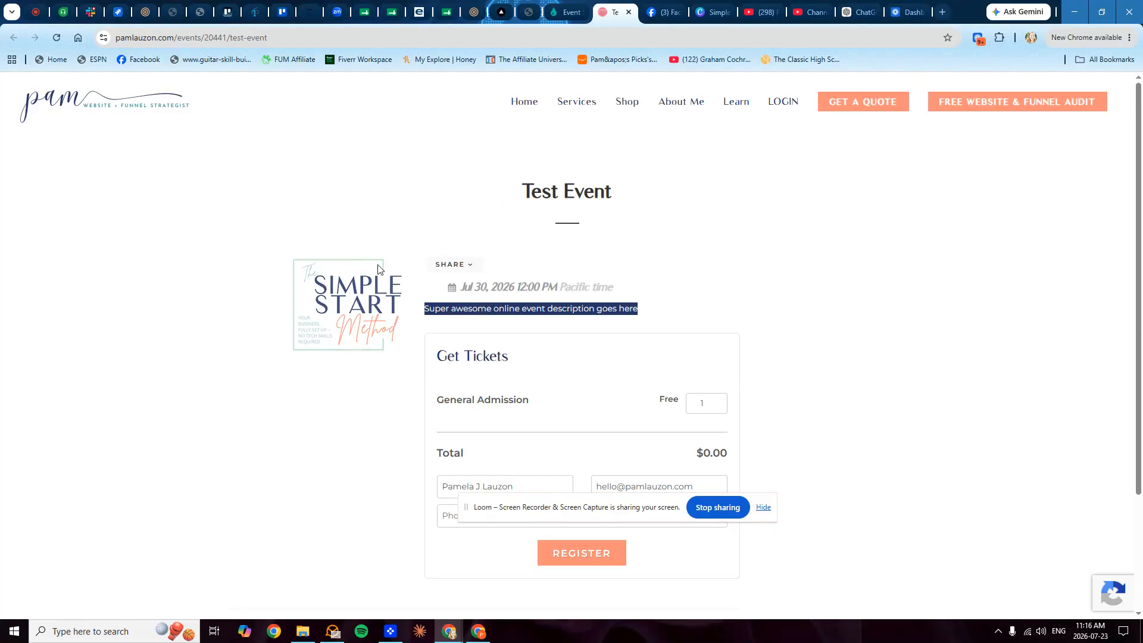
scroll(576, 392, "down", 2)
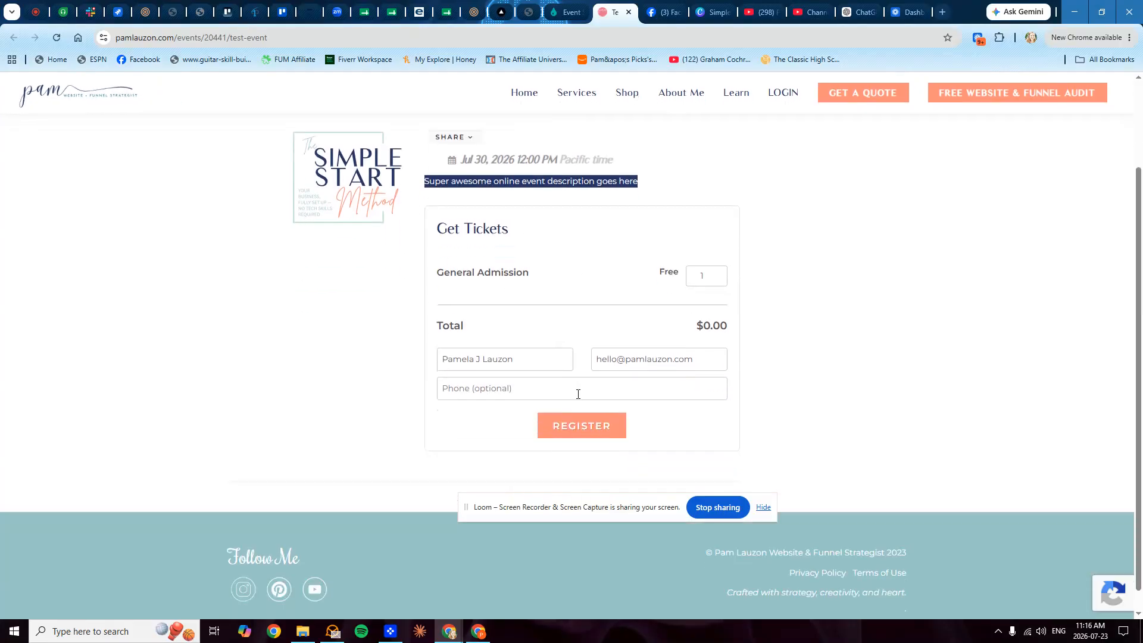
scroll(610, 384, "up", 2)
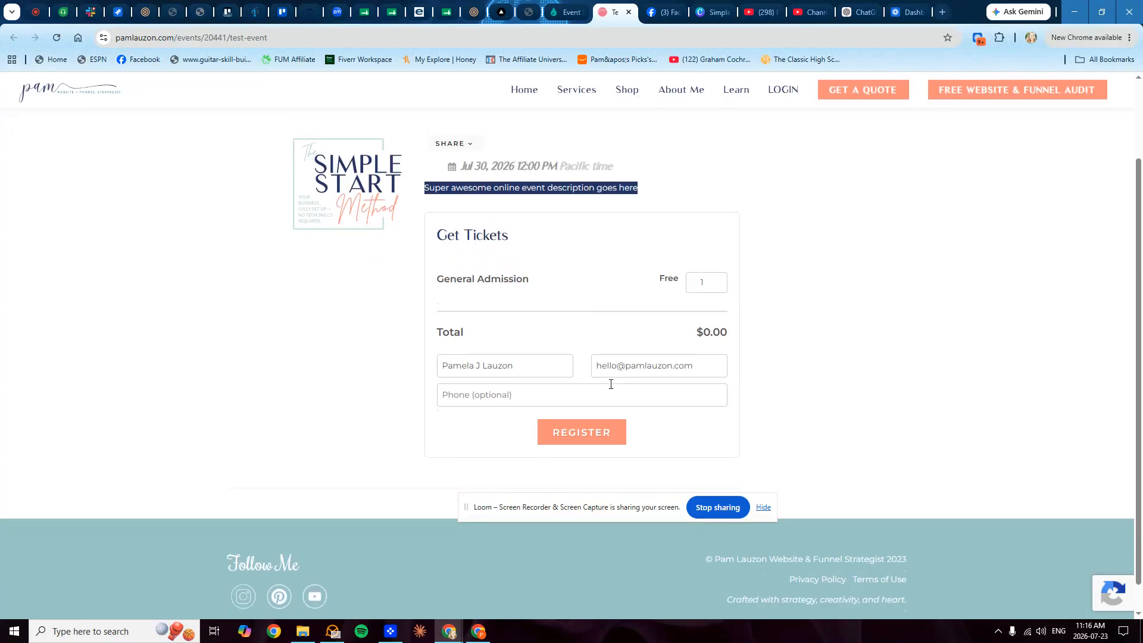
left_click(467, 269)
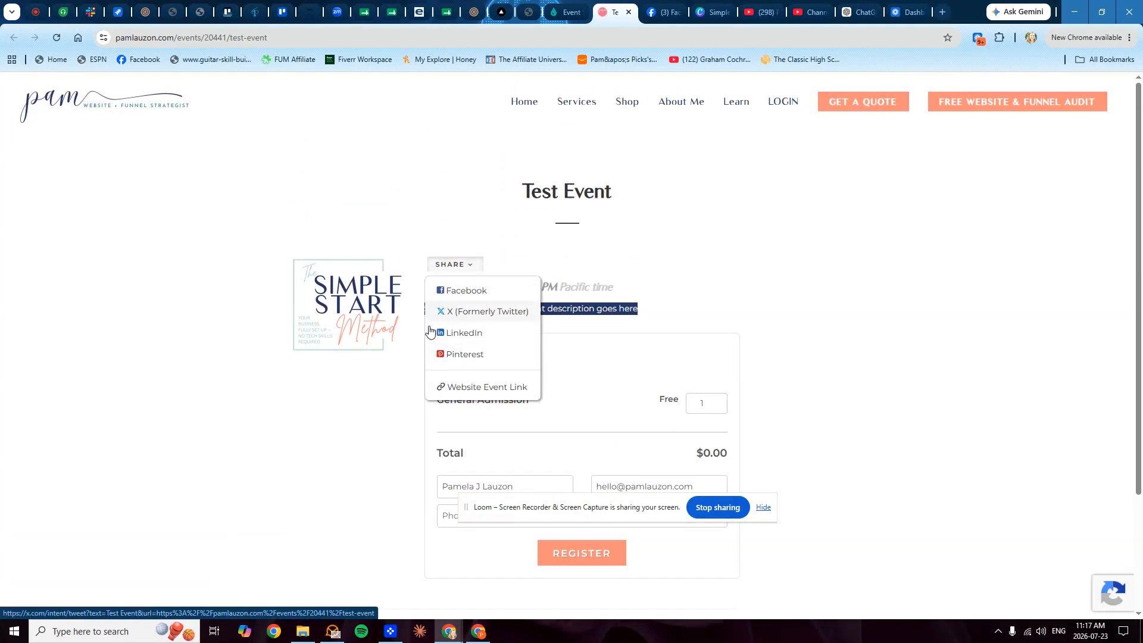
left_click(179, 161)
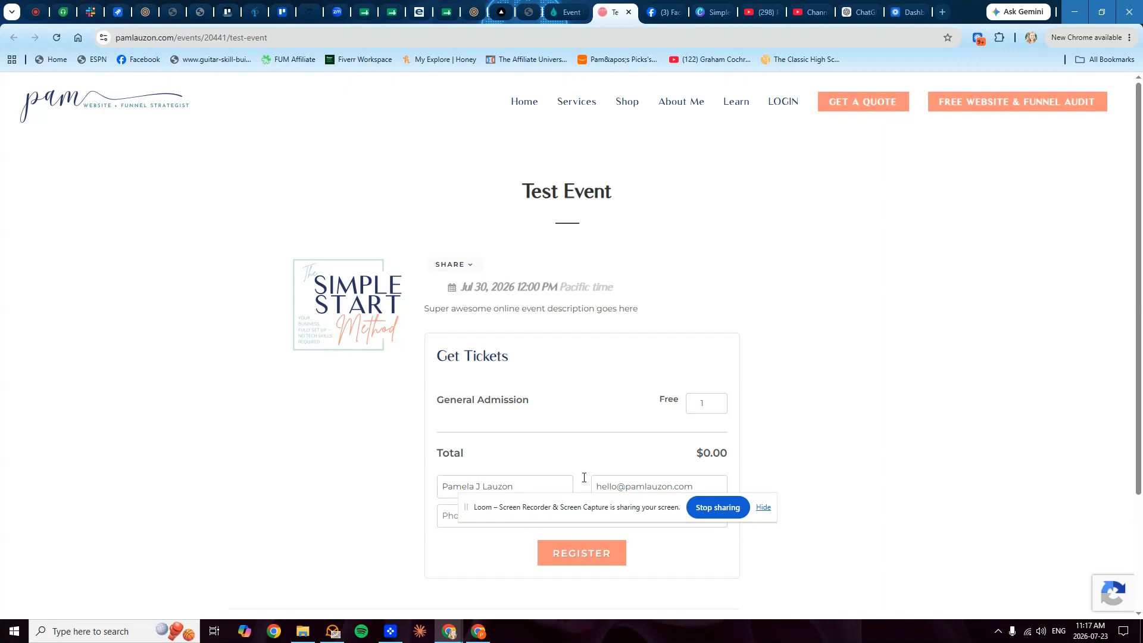
scroll(871, 378, "down", 2)
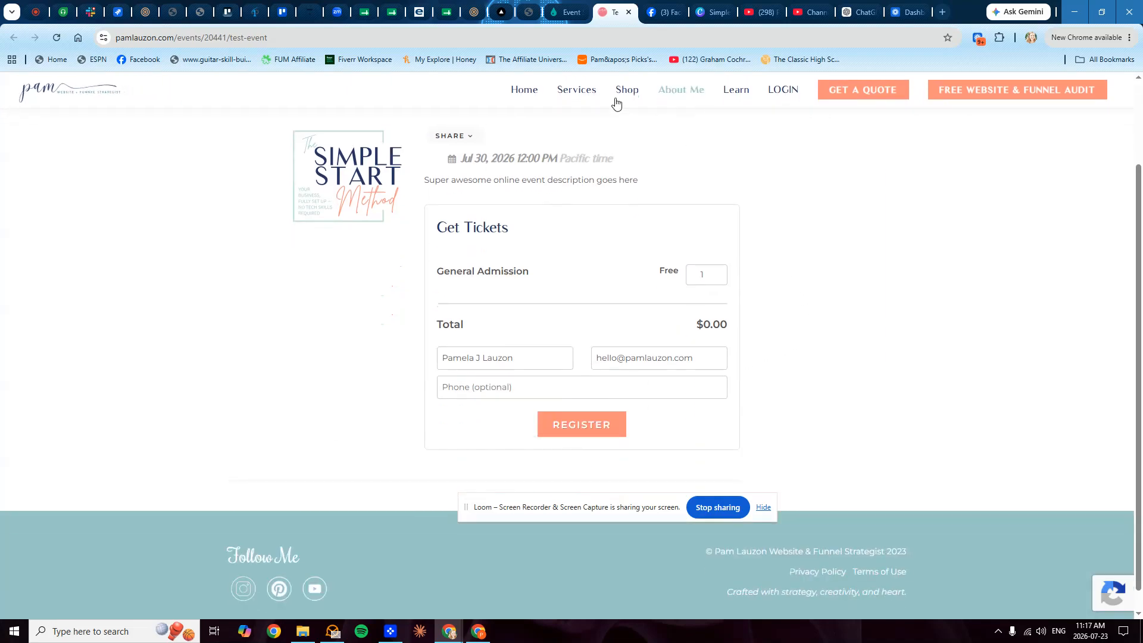
scroll(796, 388, "up", 2)
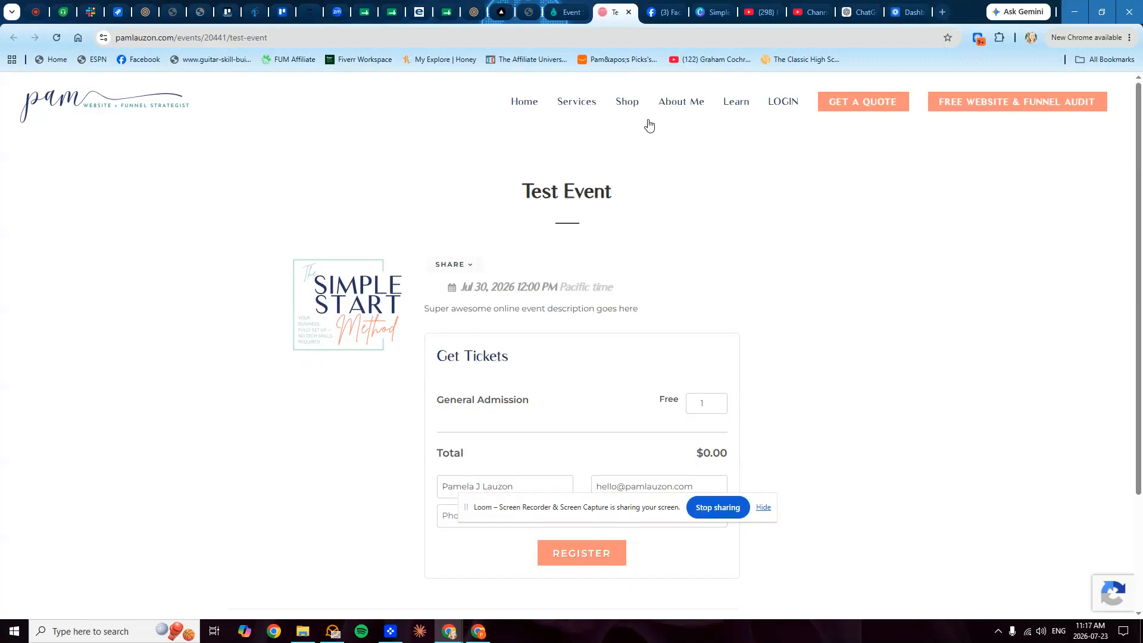
Return to the event's setup page and examine its attendee list and attendee analysis.
left_click(569, 14)
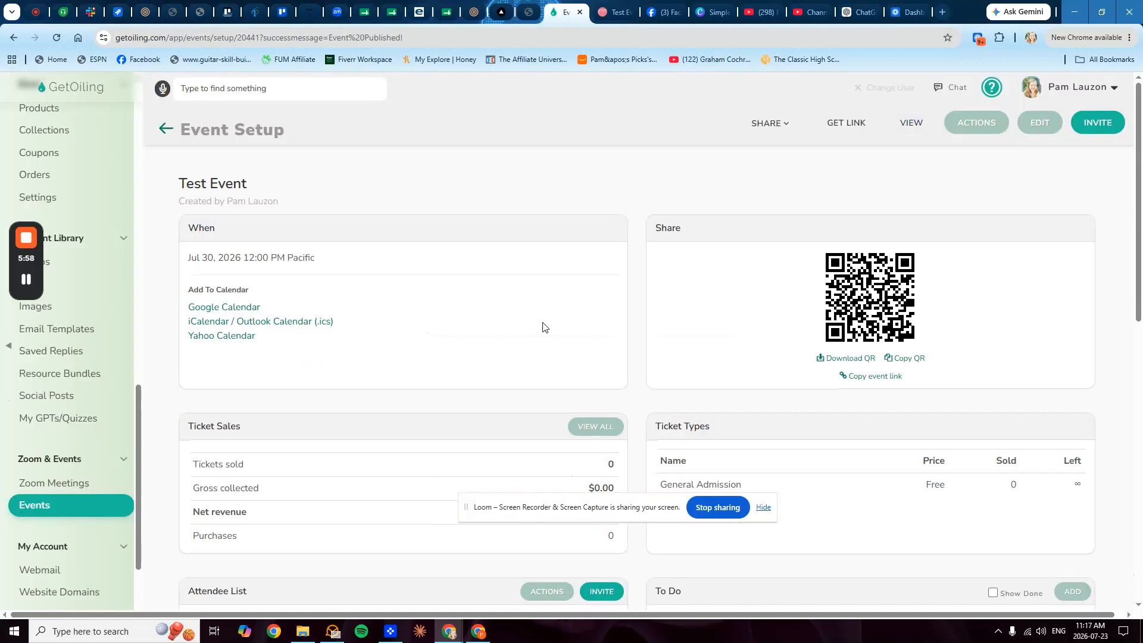
scroll(541, 326, "down", 3)
scroll(482, 370, "down", 5)
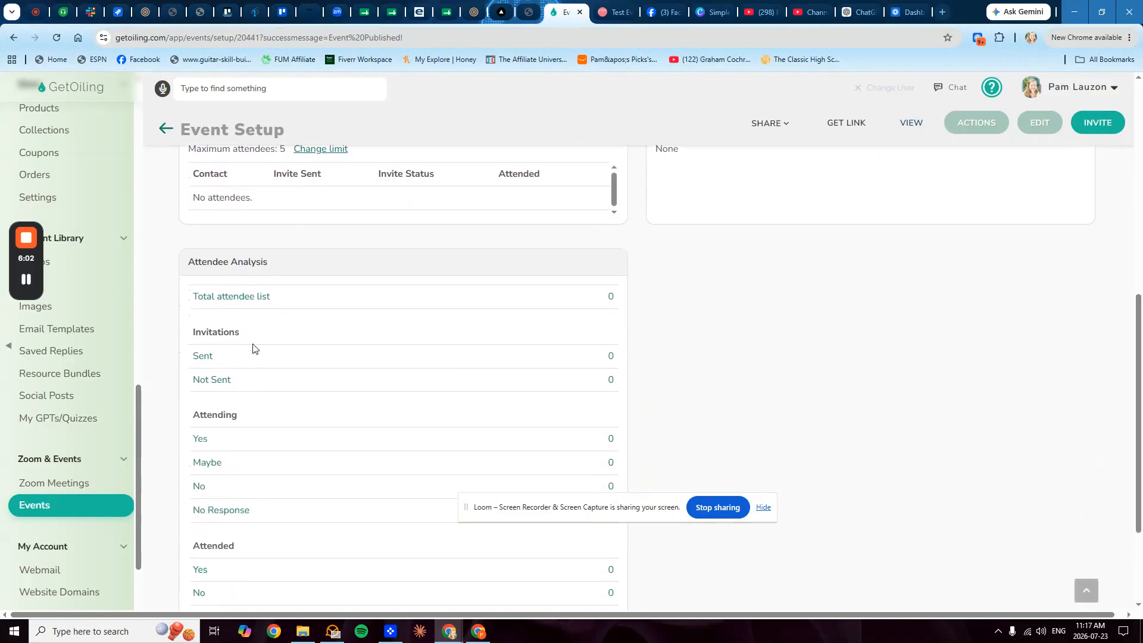
scroll(339, 301, "down", 2)
scroll(315, 459, "up", 4)
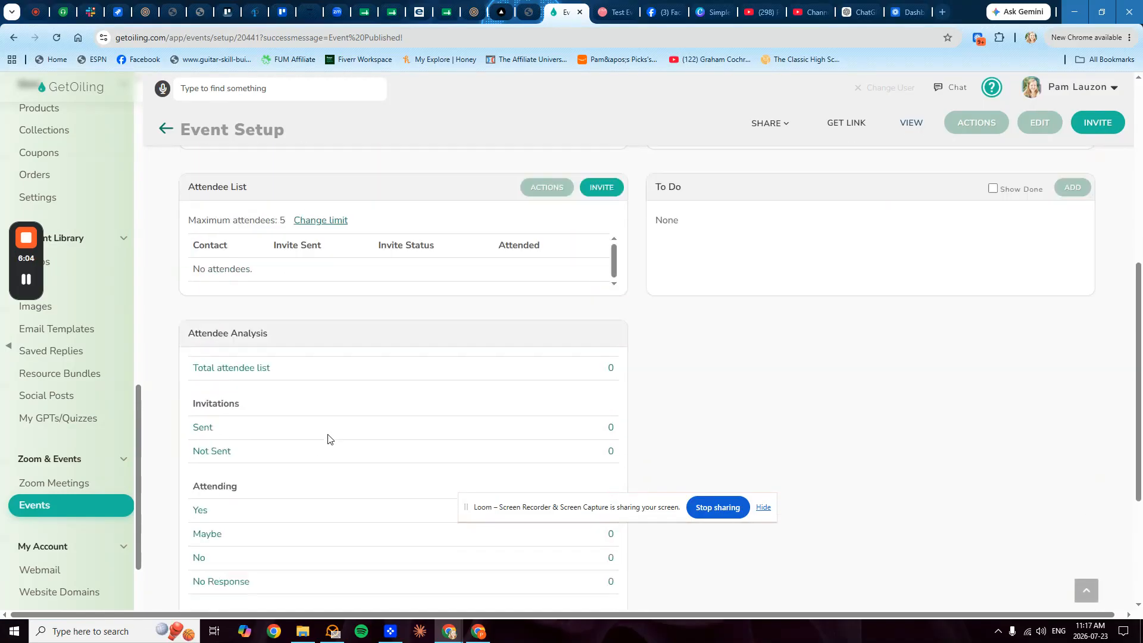
scroll(357, 399, "down", 2)
scroll(377, 413, "up", 2)
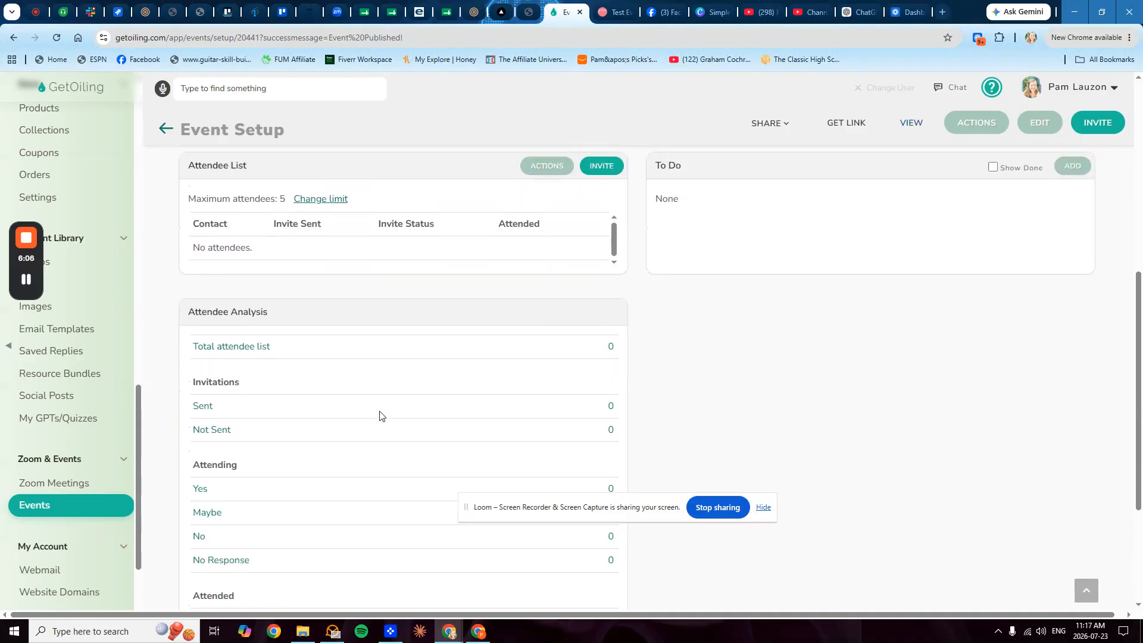
scroll(396, 423, "down", 2)
scroll(393, 411, "up", 1)
scroll(384, 395, "up", 1)
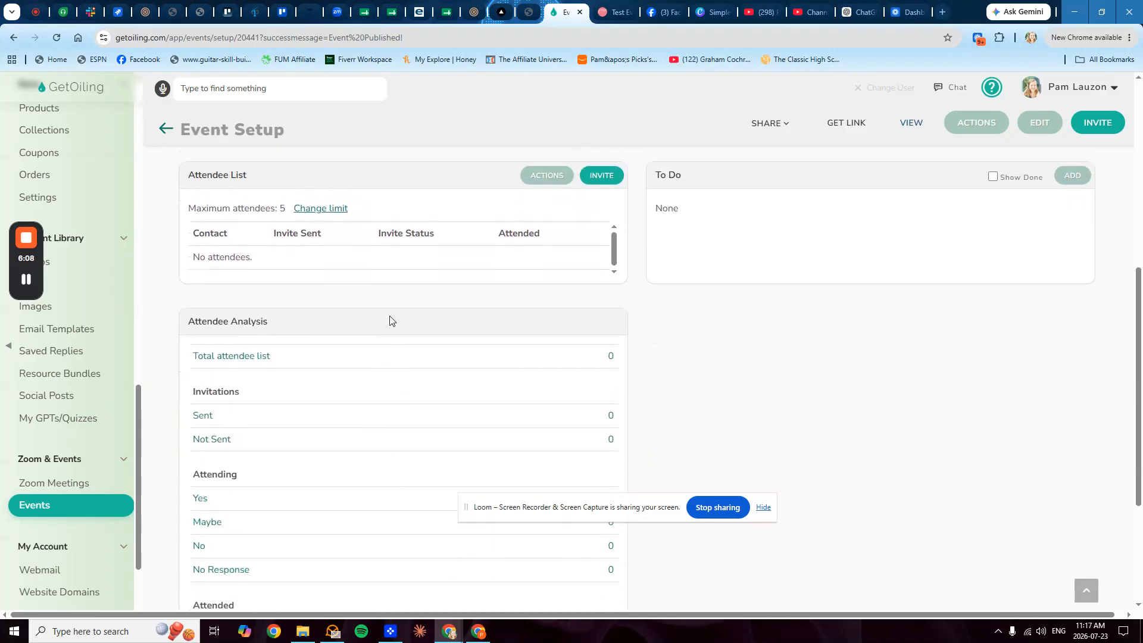
Look at the messaging and bulk update page for the event's attendees, and return to the event setup.
left_click(534, 182)
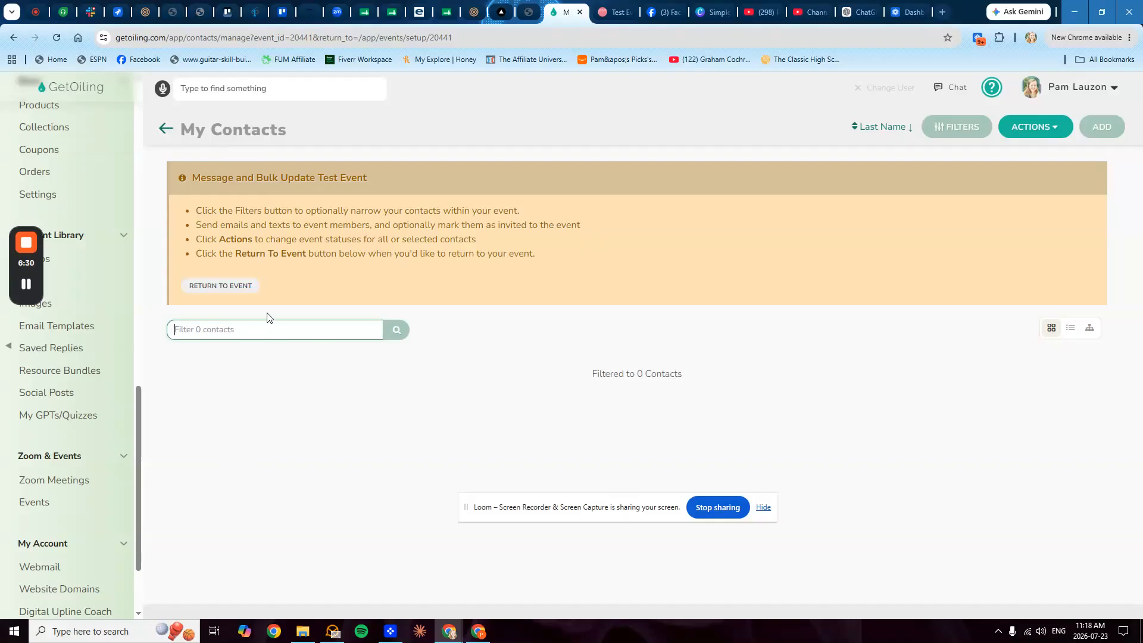
left_click(13, 39)
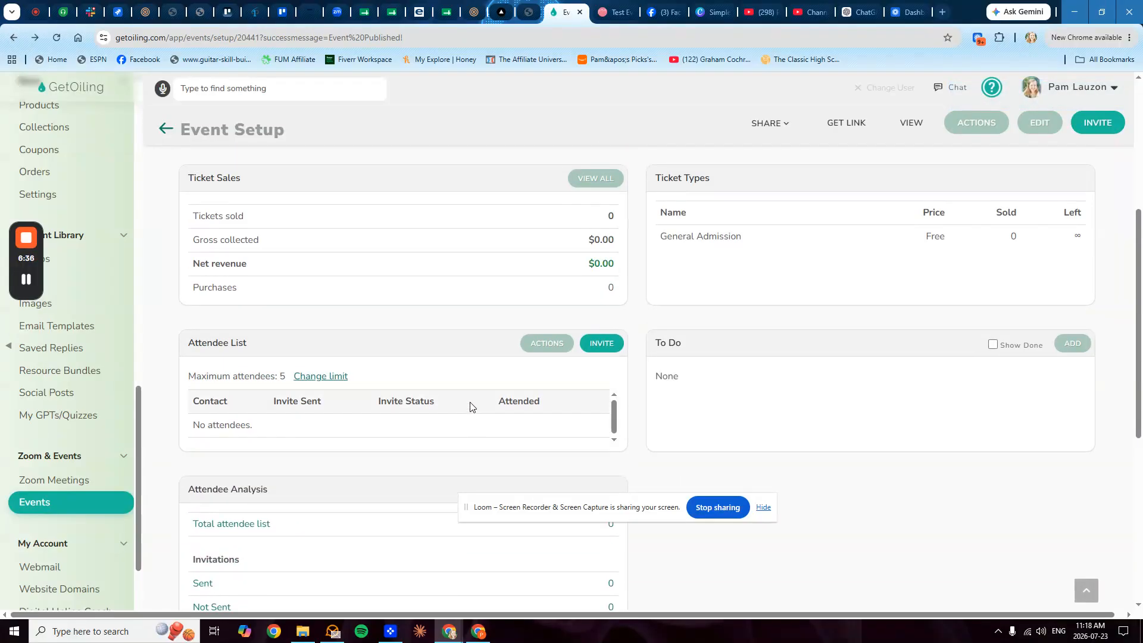
scroll(469, 401, "up", 5)
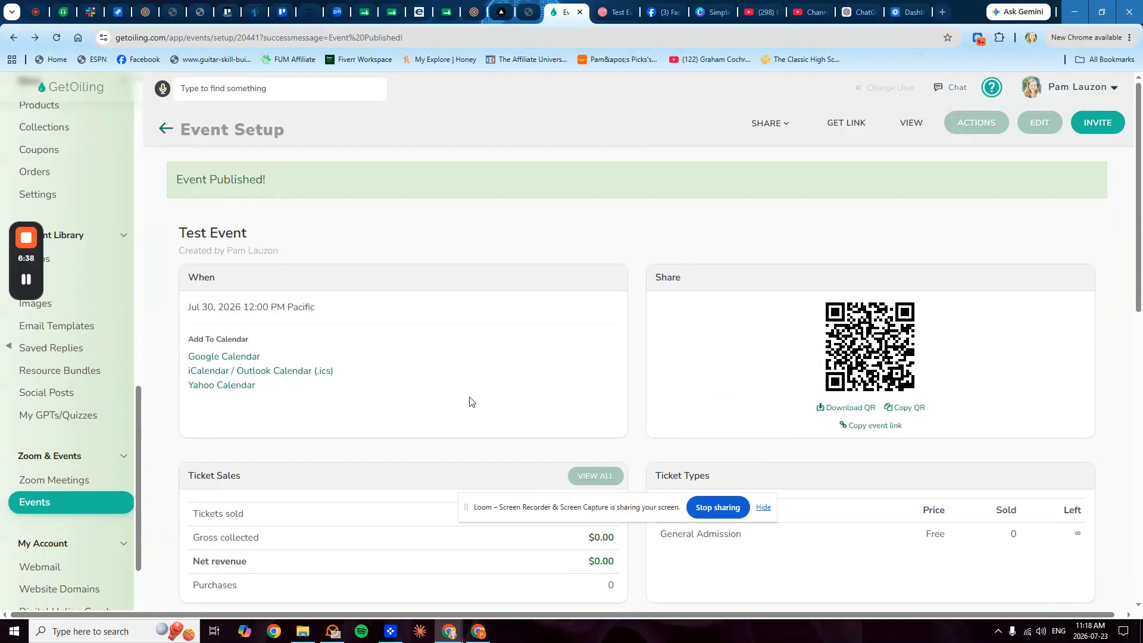